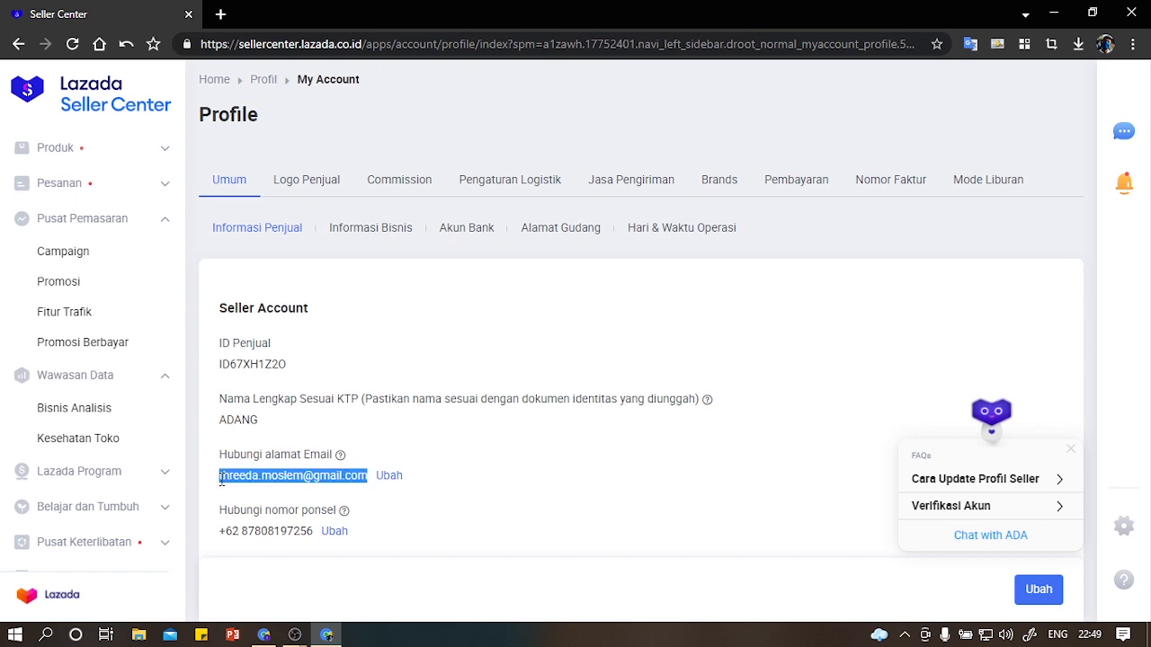
Step: Copy the seller's contact email from the Lazada profile into Jubelio's Lazada integration form and proceed
right_click(220, 481)
click(287, 322)
click(266, 635)
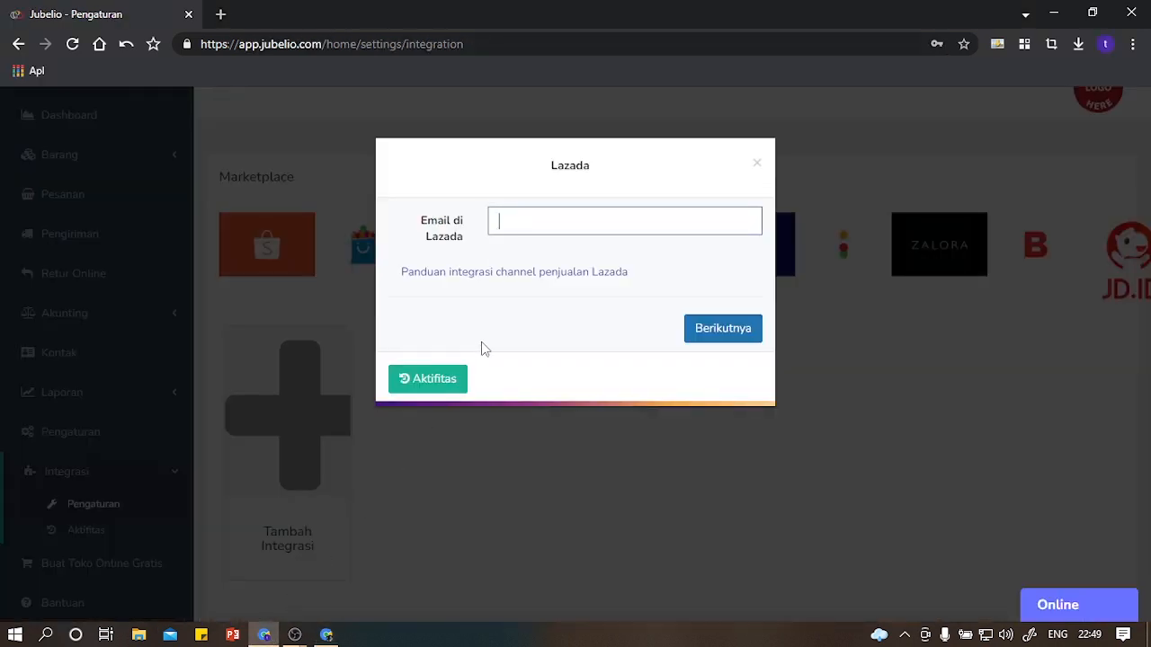
key(ctrl+v)
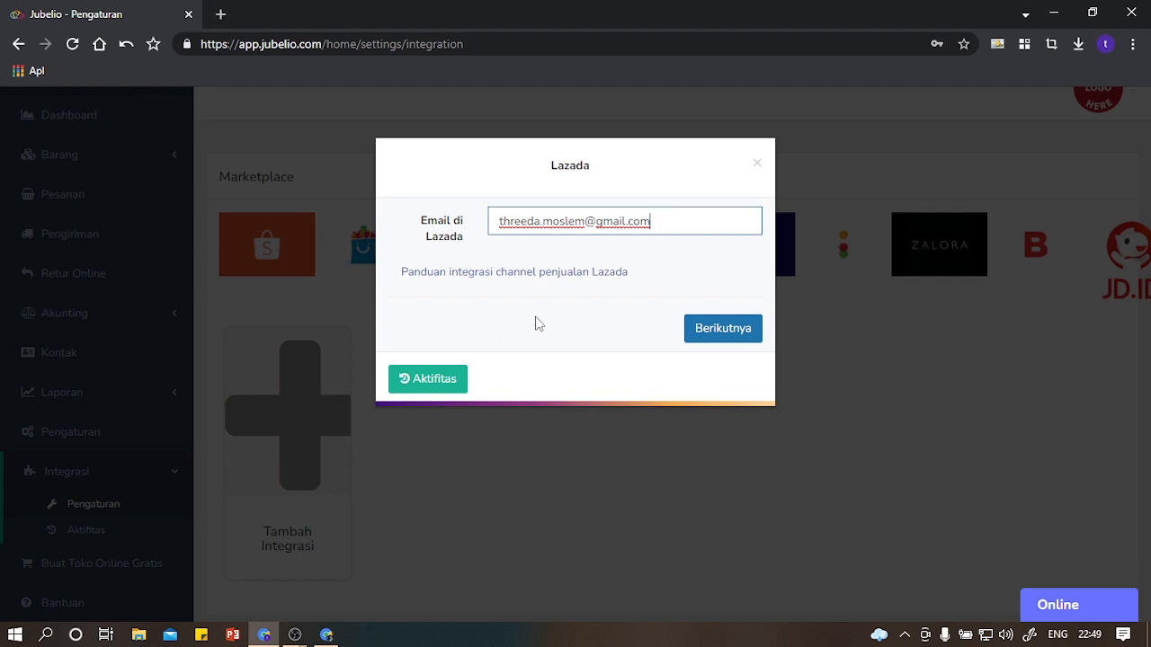
click(725, 333)
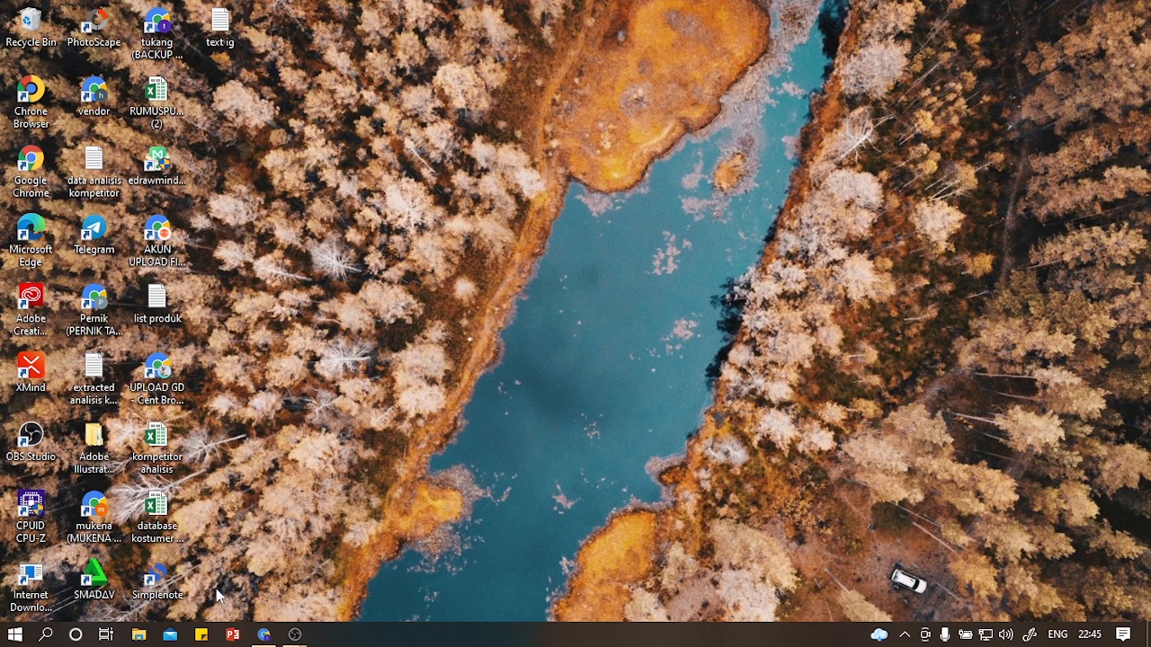
Step: Switch to the browser and examine the Produk and Layanan offerings on the Jubelio website
click(263, 635)
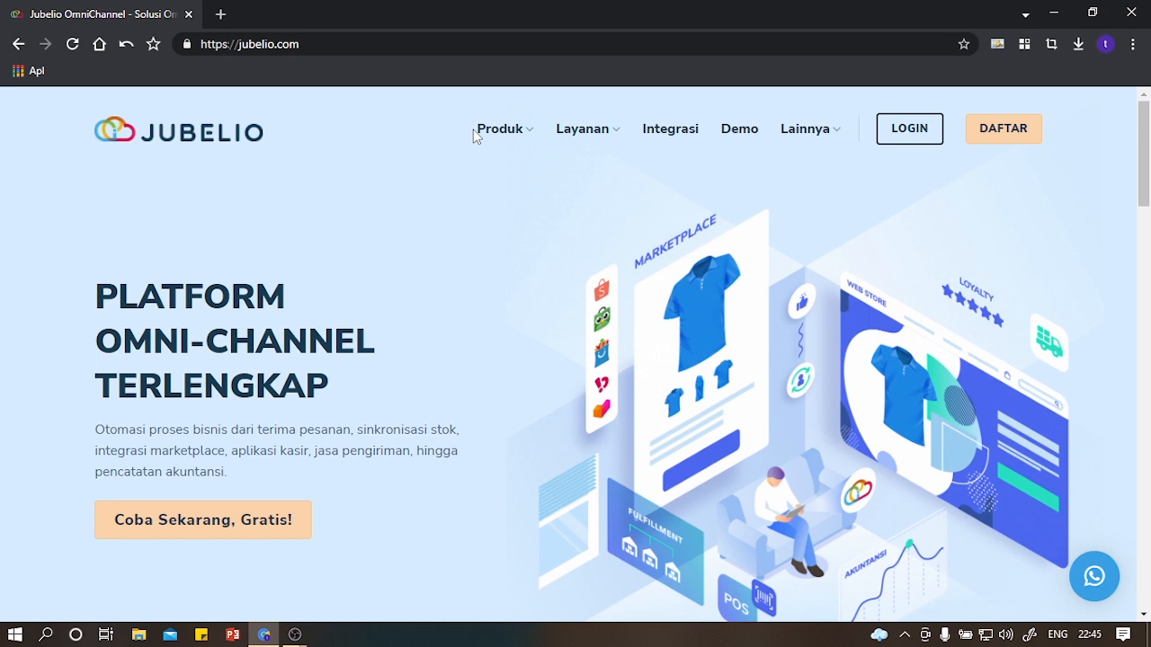
mouse_move(516, 131)
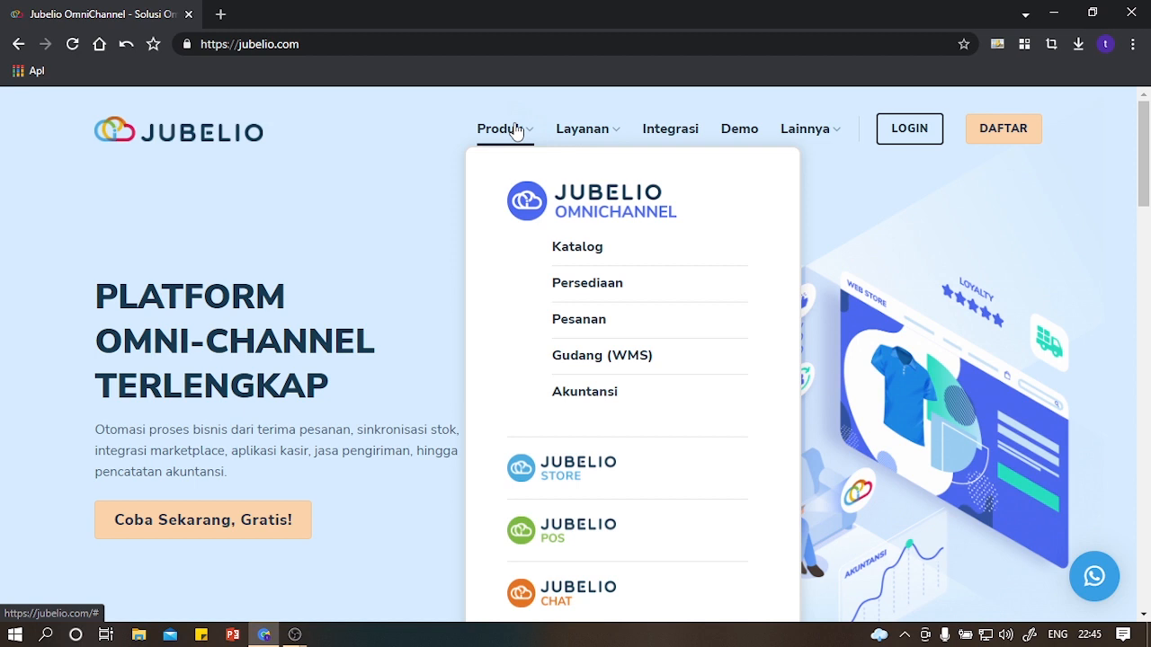
mouse_move(597, 131)
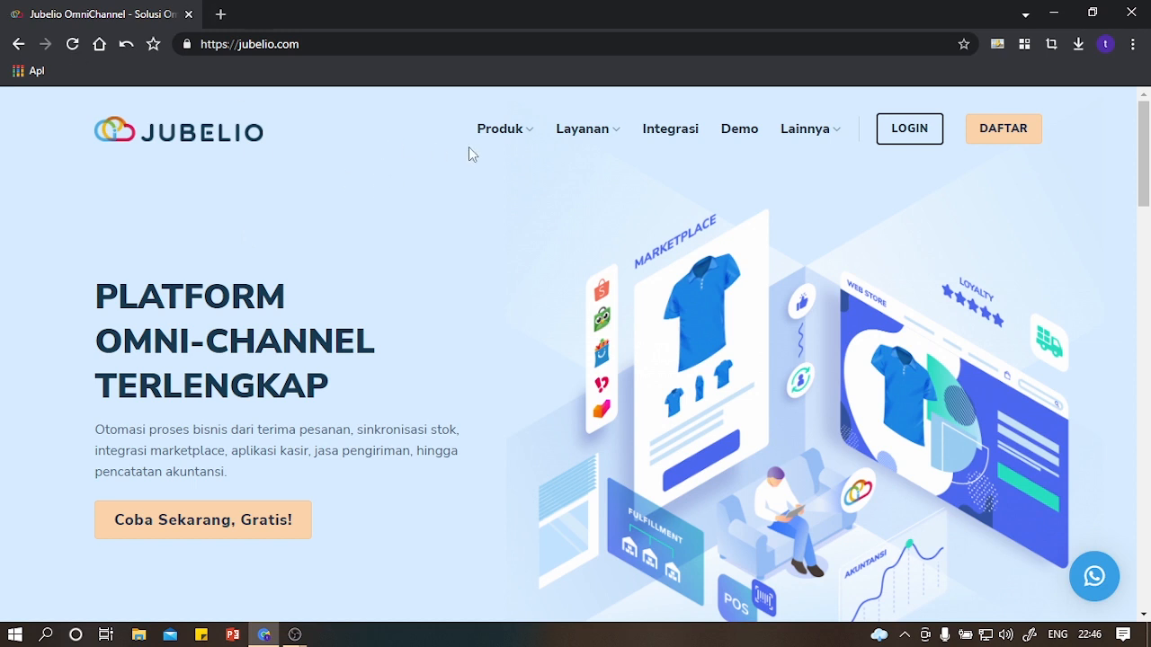
mouse_move(485, 146)
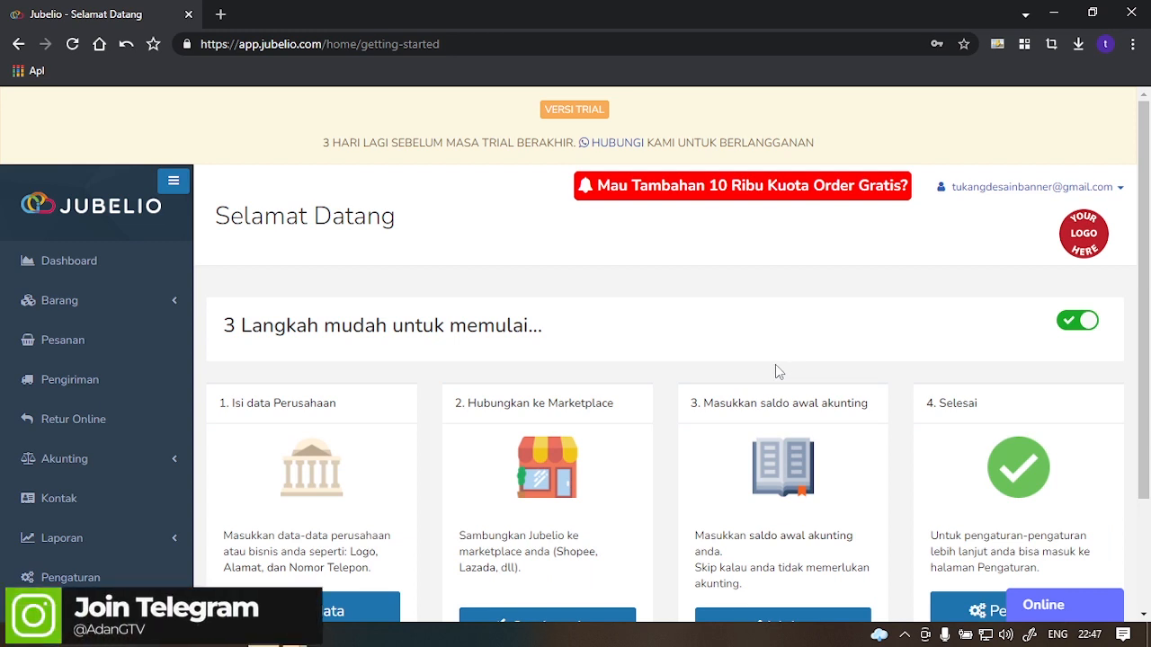
Step: Look over Jubelio's getting-started steps and the entries under Barang
scroll(727, 384, down, 2)
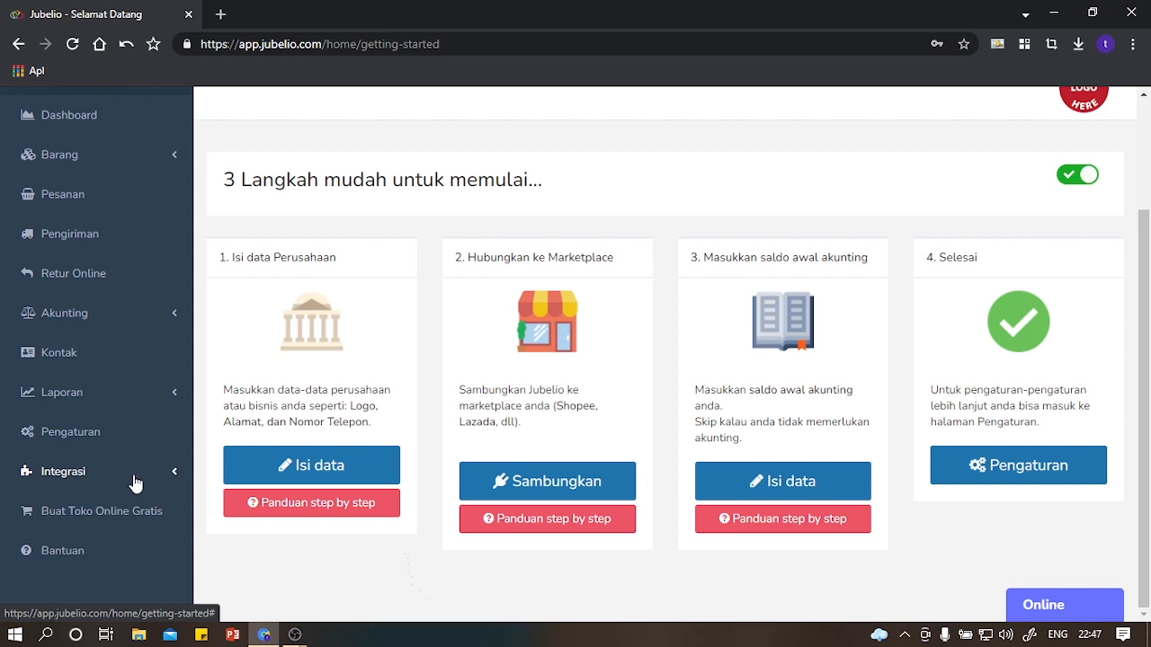
click(94, 158)
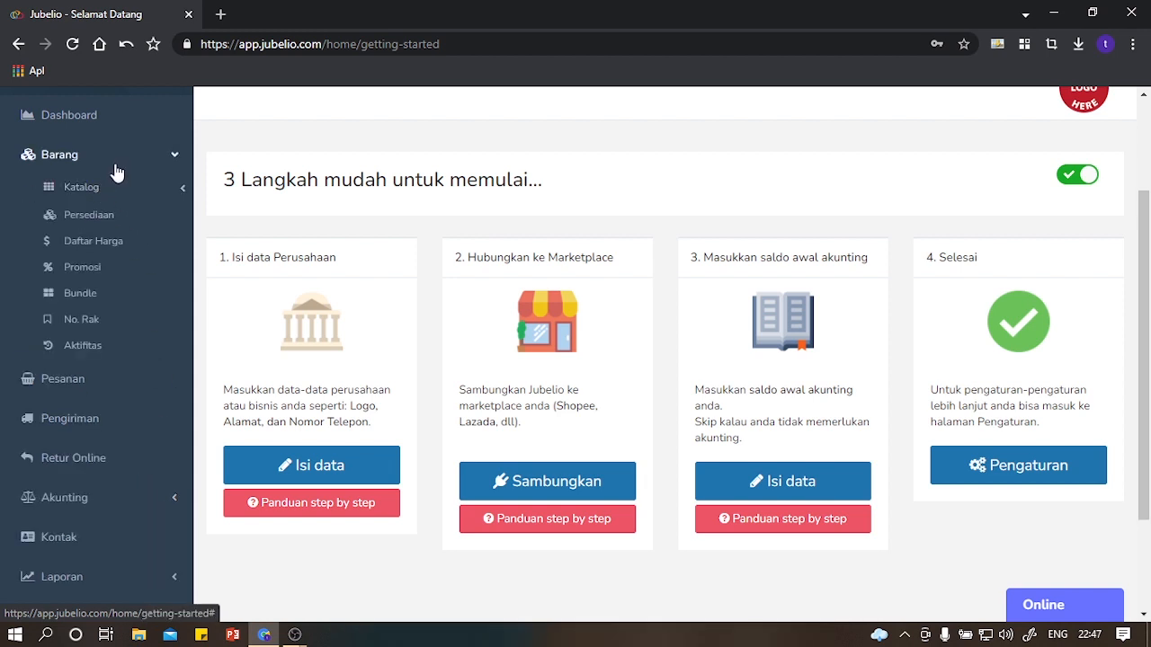
click(117, 165)
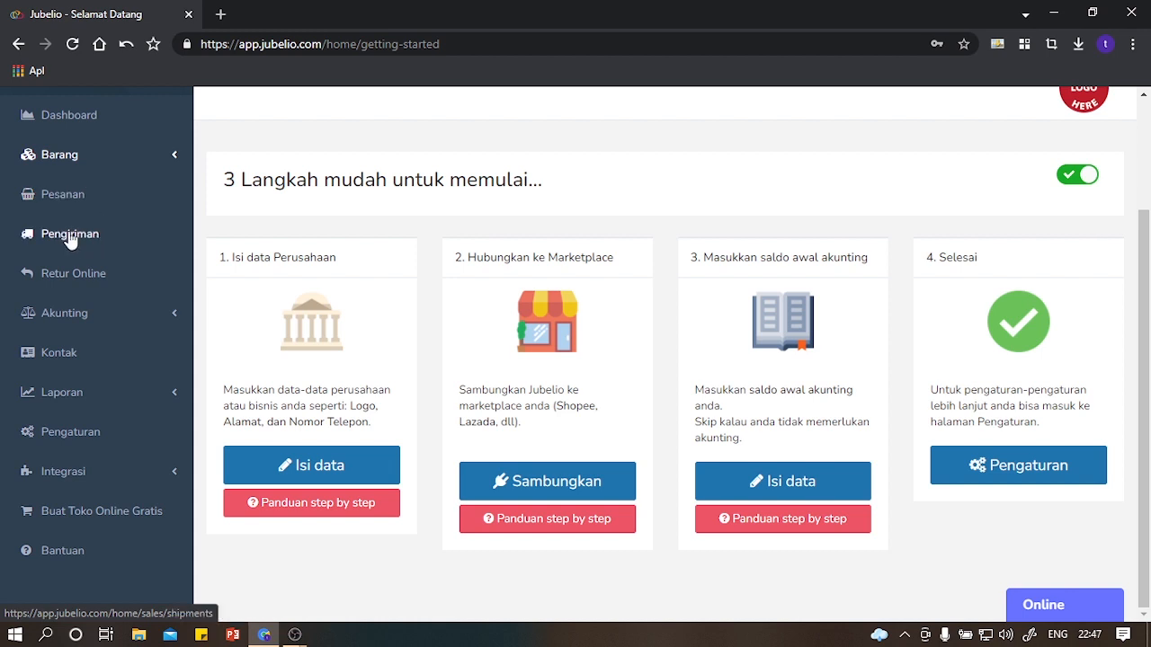
Step: Open the marketplace integration settings and add a new integration for Lazada
click(107, 471)
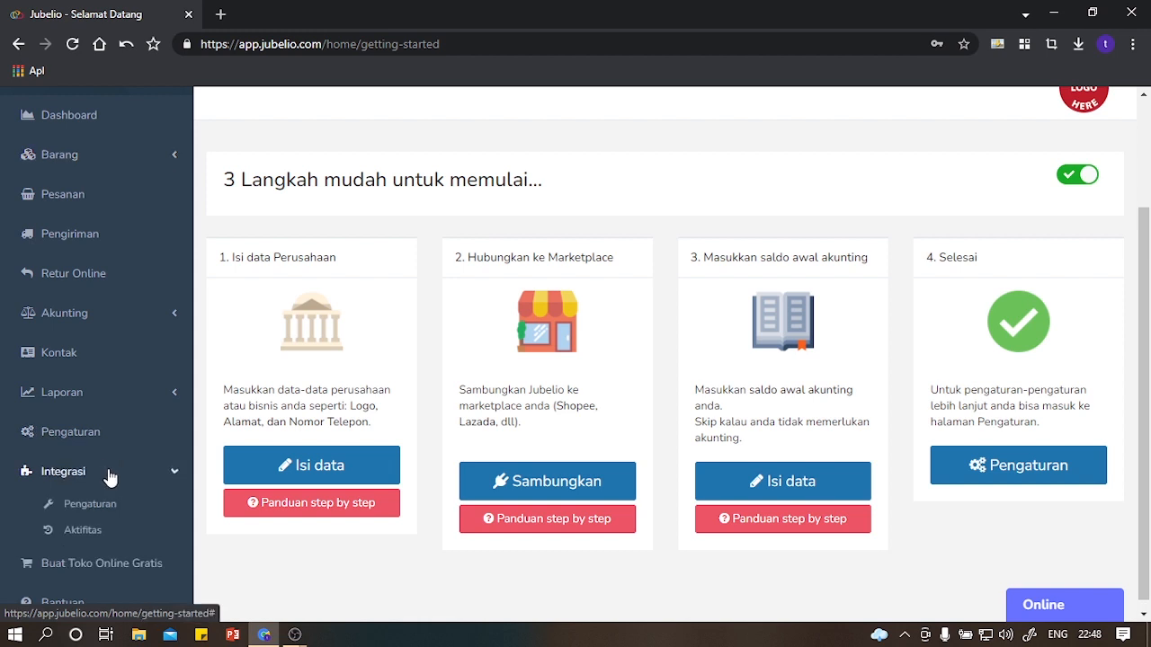
click(116, 507)
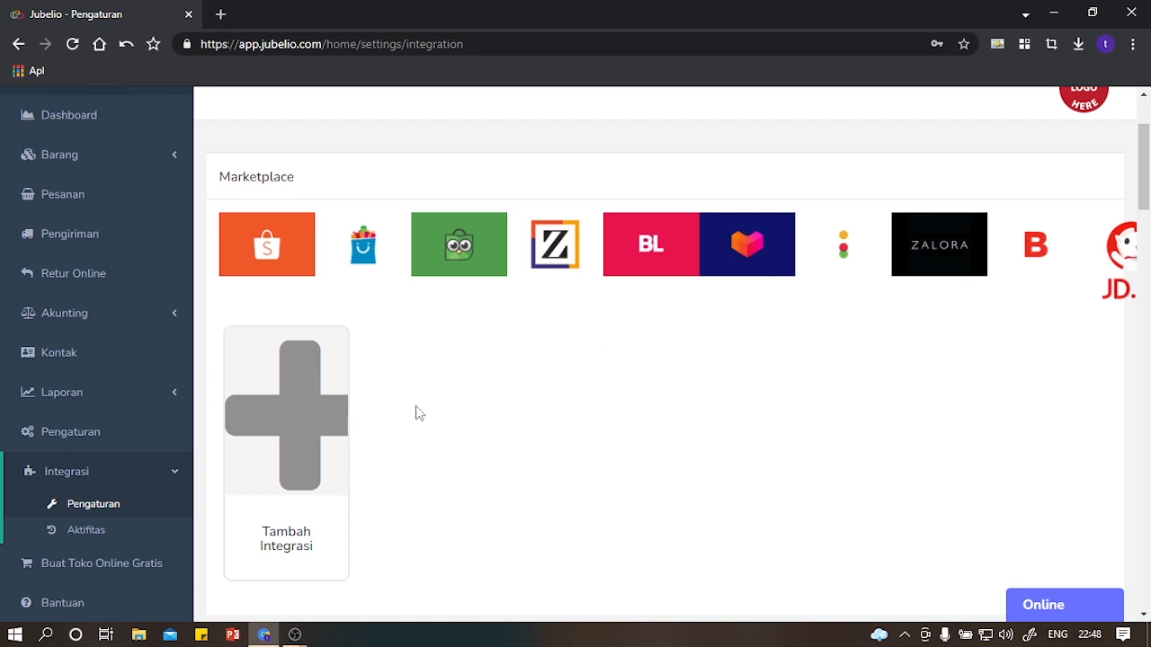
click(289, 425)
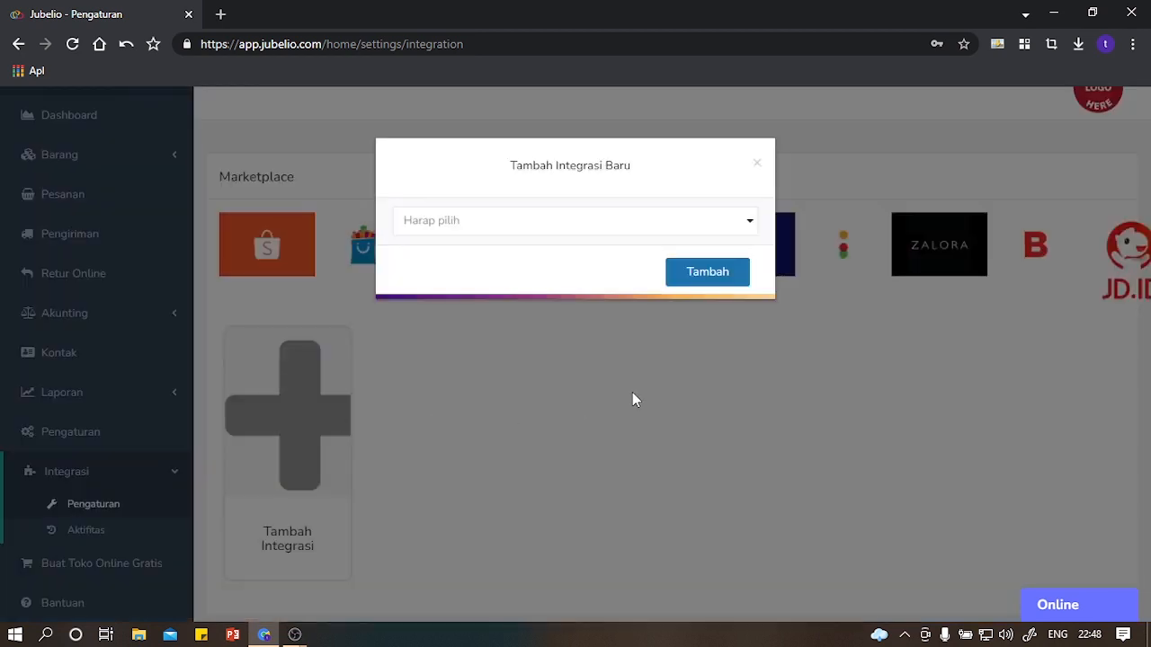
click(625, 227)
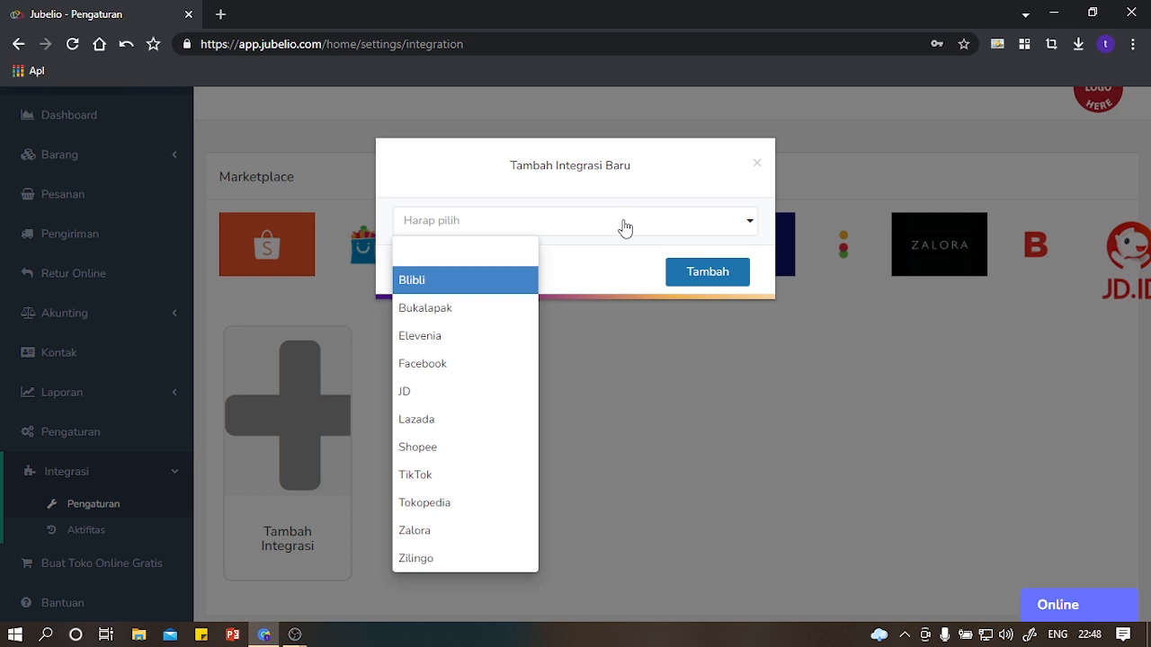
click(446, 419)
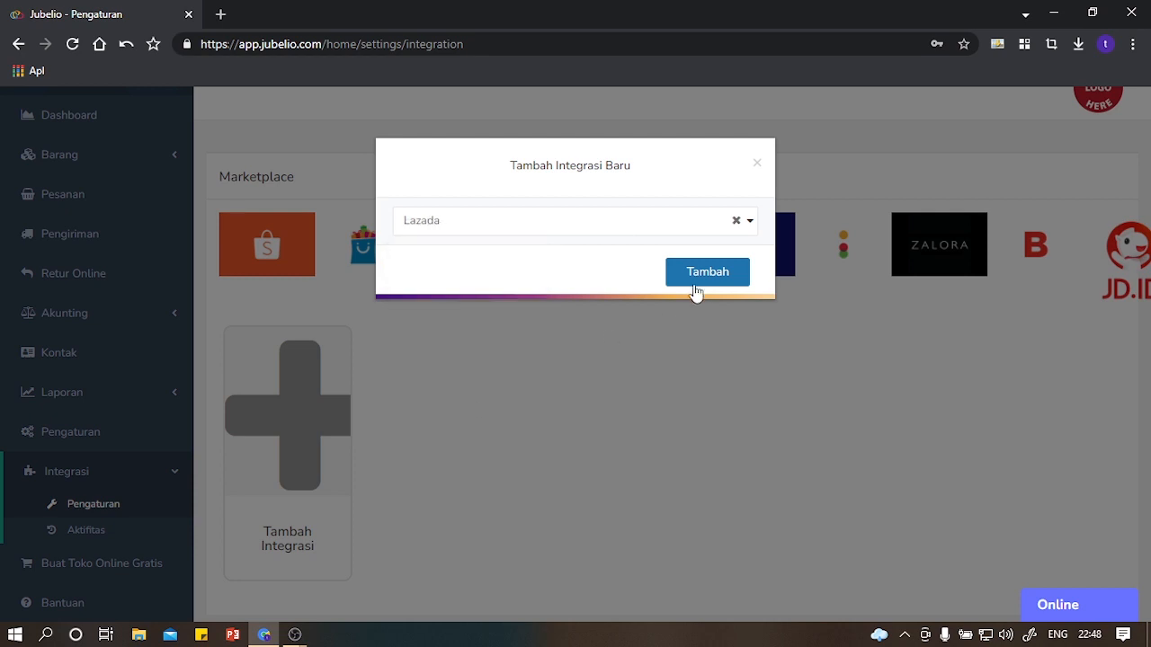
click(700, 278)
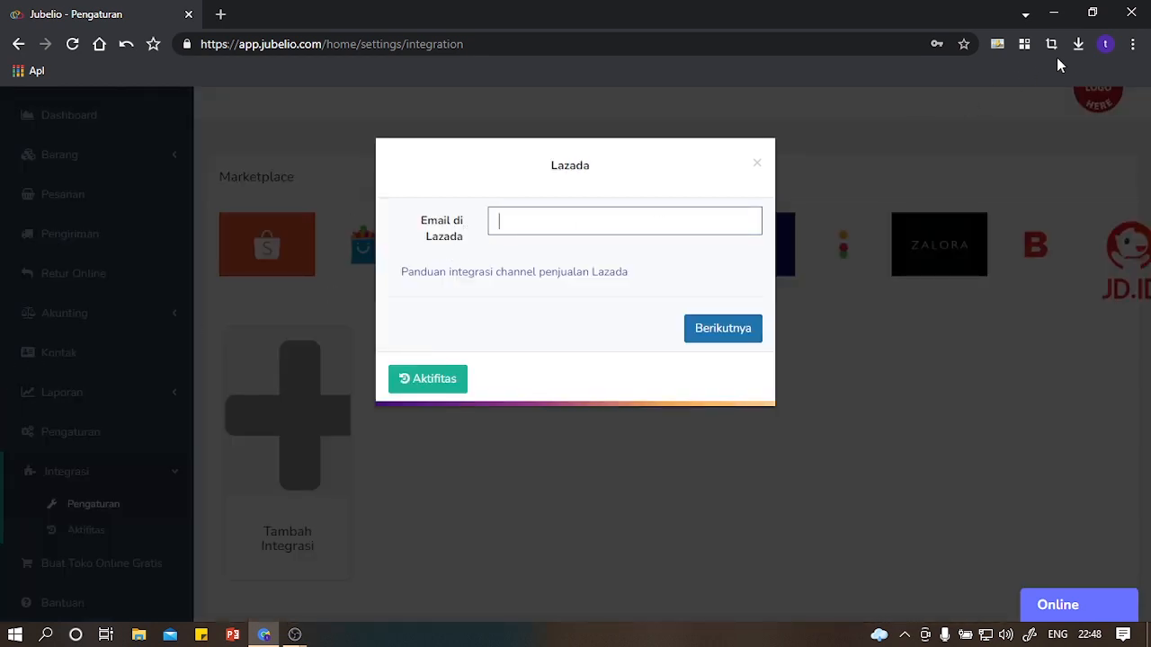
Step: Switch to Lazada Seller Center in the other browser profile and open the seller account's profile page
click(1105, 43)
click(953, 405)
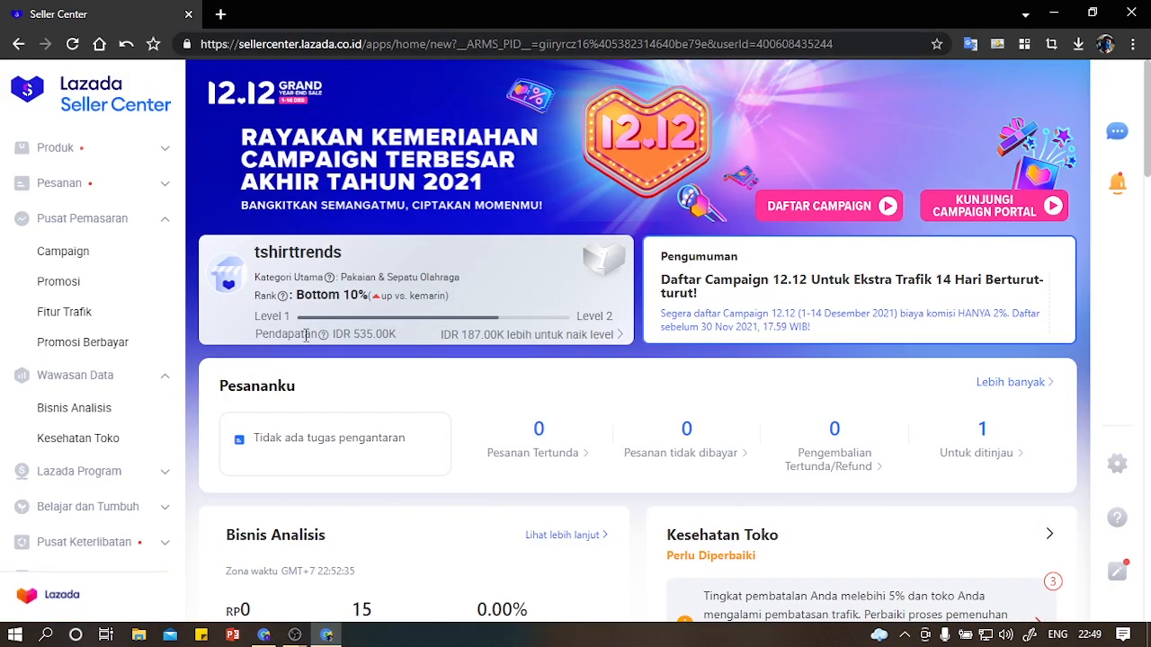
scroll(99, 432, down, 2)
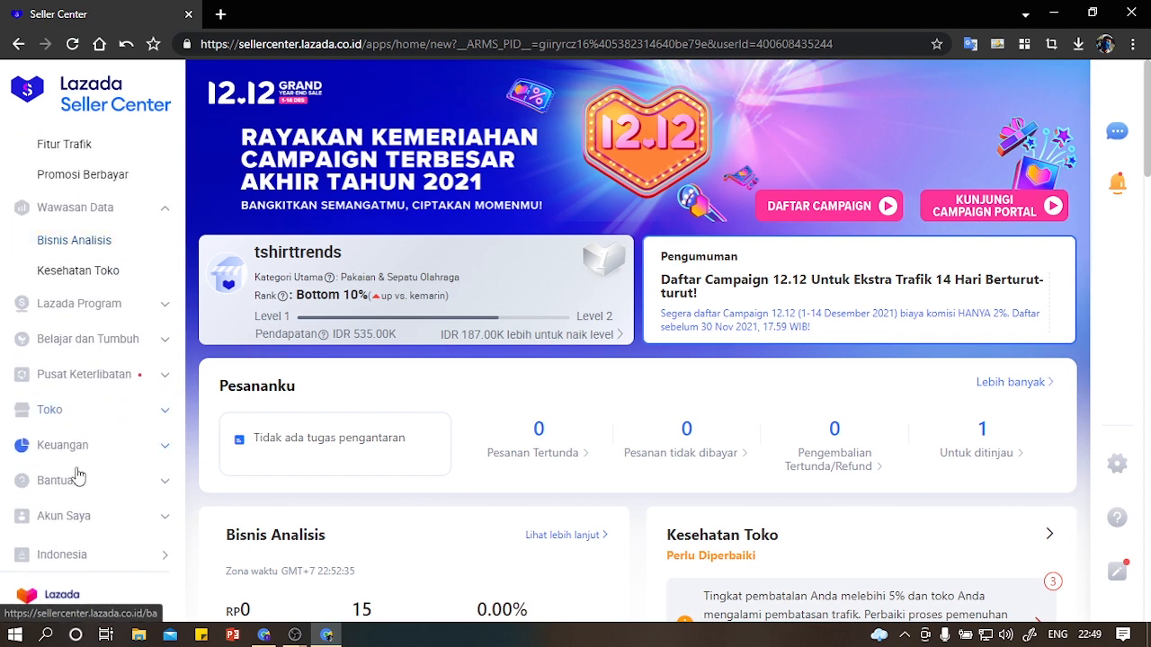
click(74, 526)
scroll(196, 473, down, 2)
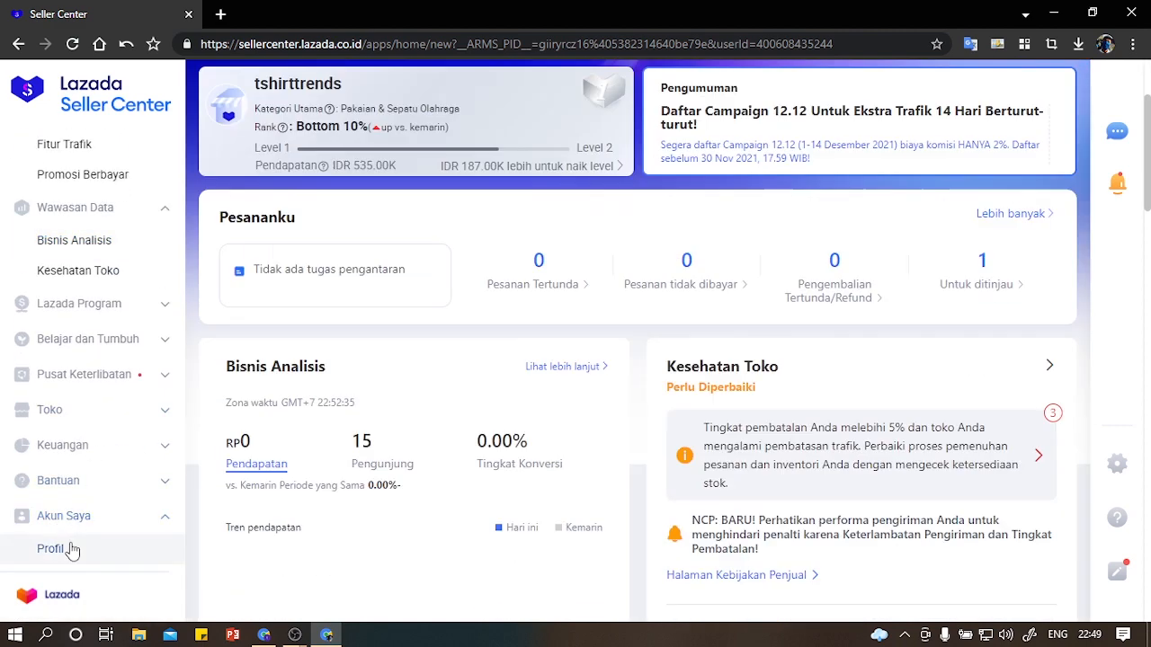
click(78, 548)
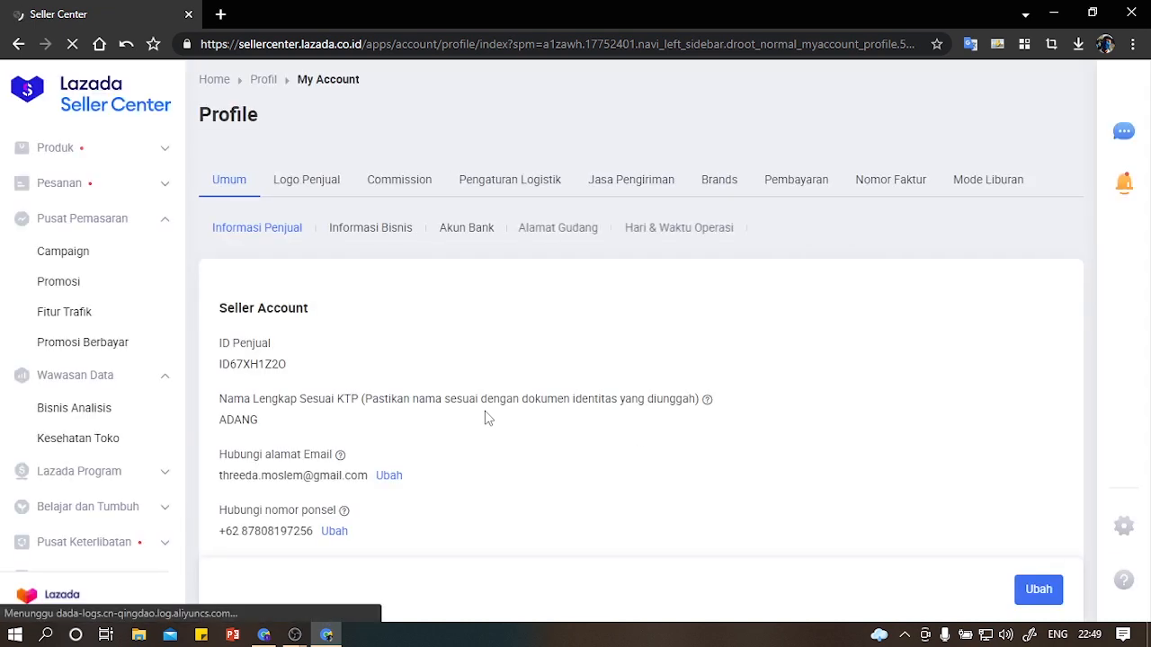
Step: Copy the seller's contact email, enter it as the Lazada email in Jubelio's integration form, and continue to the authorization stage
drag(221, 483, 216, 492)
triple_click(221, 477)
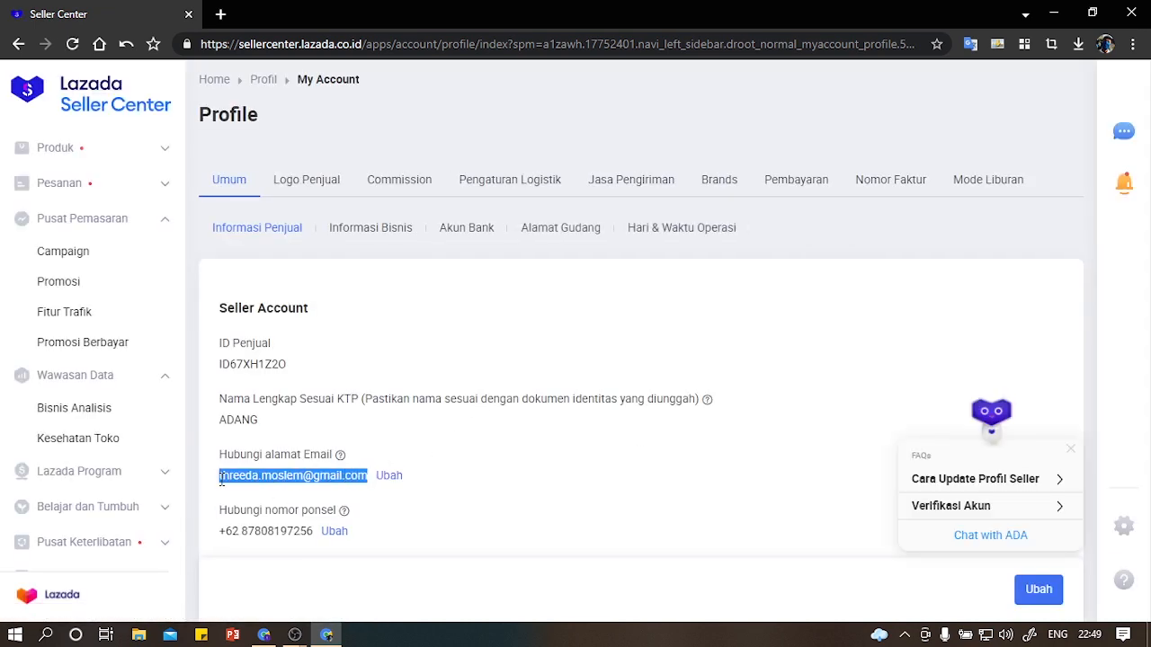
right_click(223, 476)
click(293, 321)
click(264, 635)
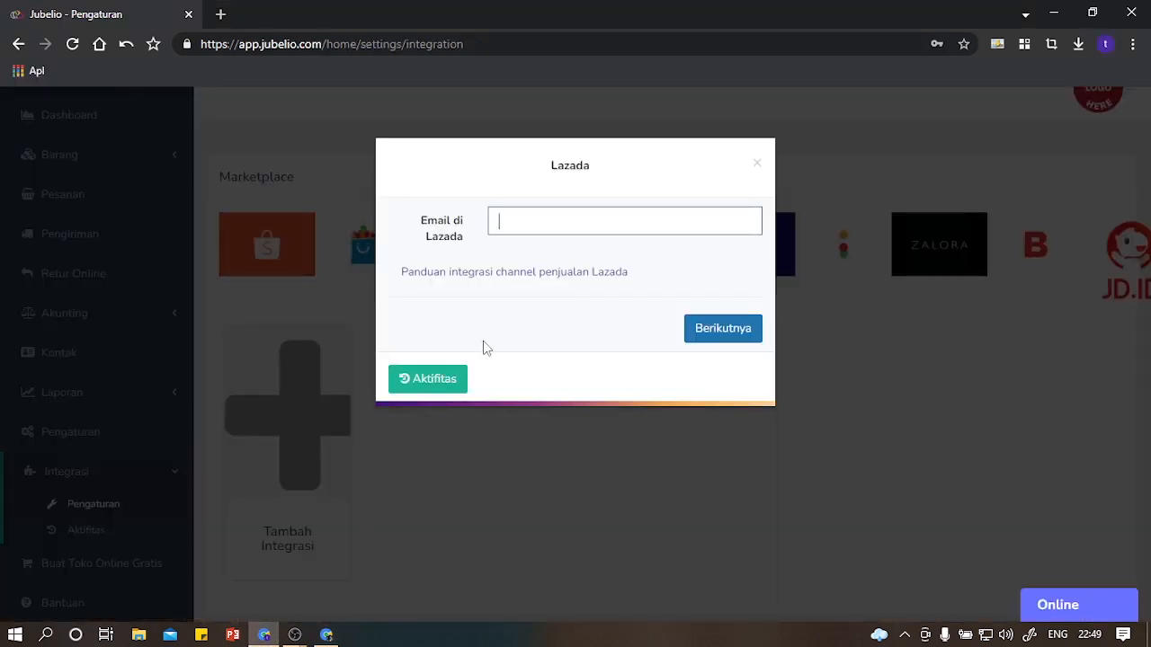
key(ctrl+v)
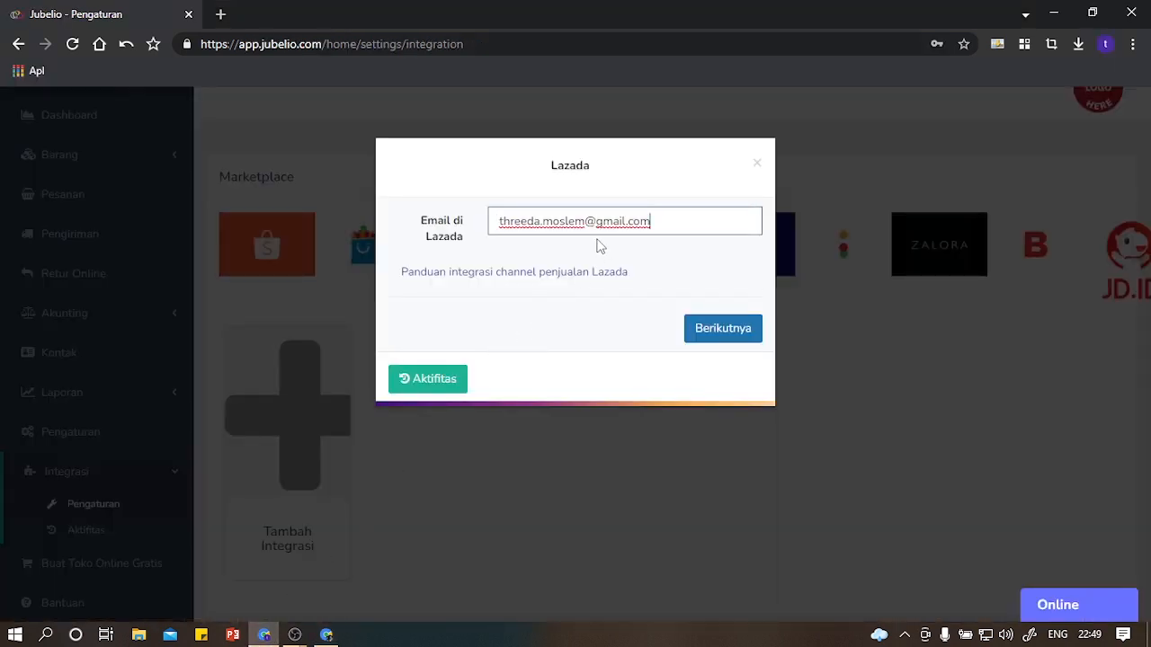
click(724, 333)
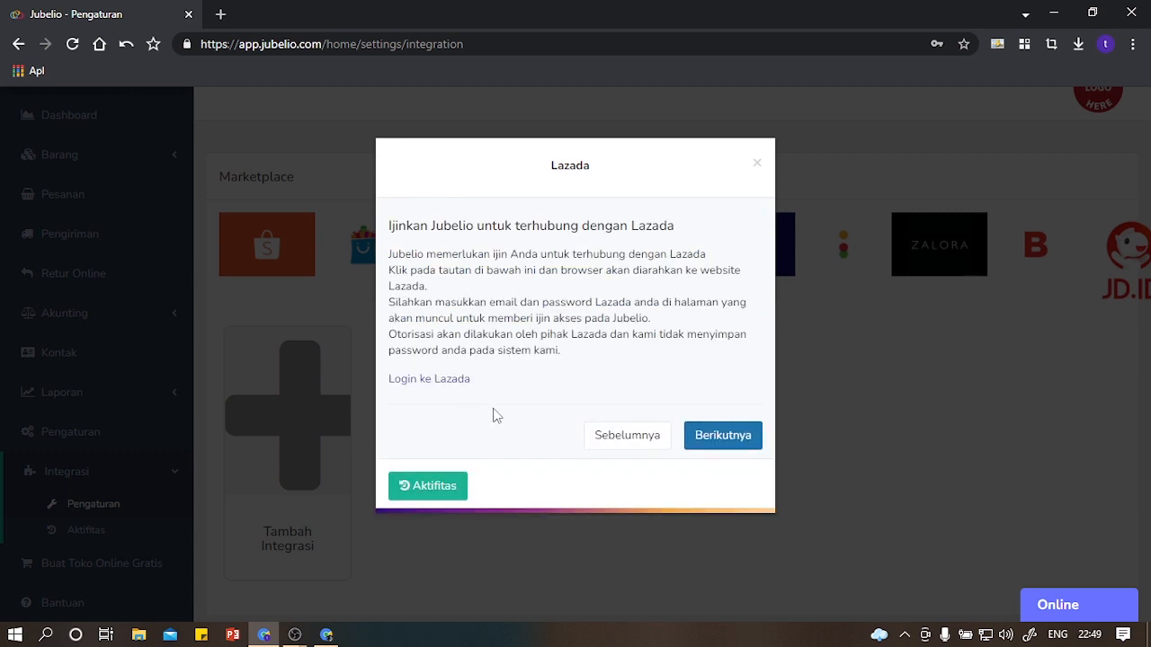
Step: Authorize Jubelio on Lazada for the Indonesia site with the seller's email and account password, and save the login in the browser
click(441, 380)
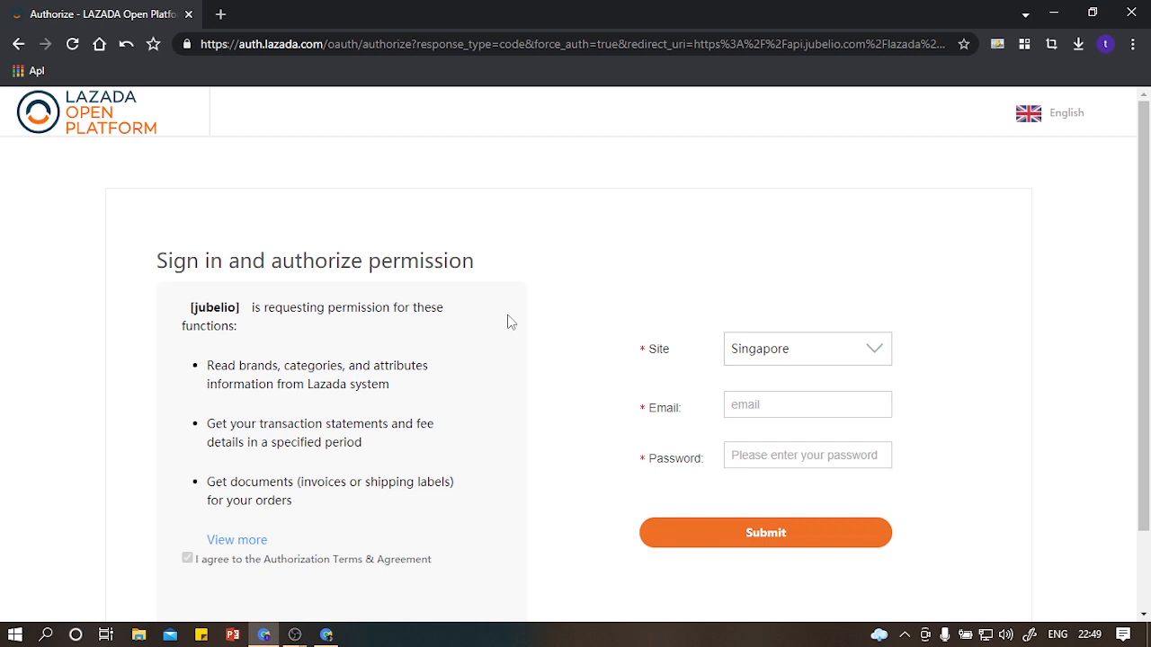
click(776, 356)
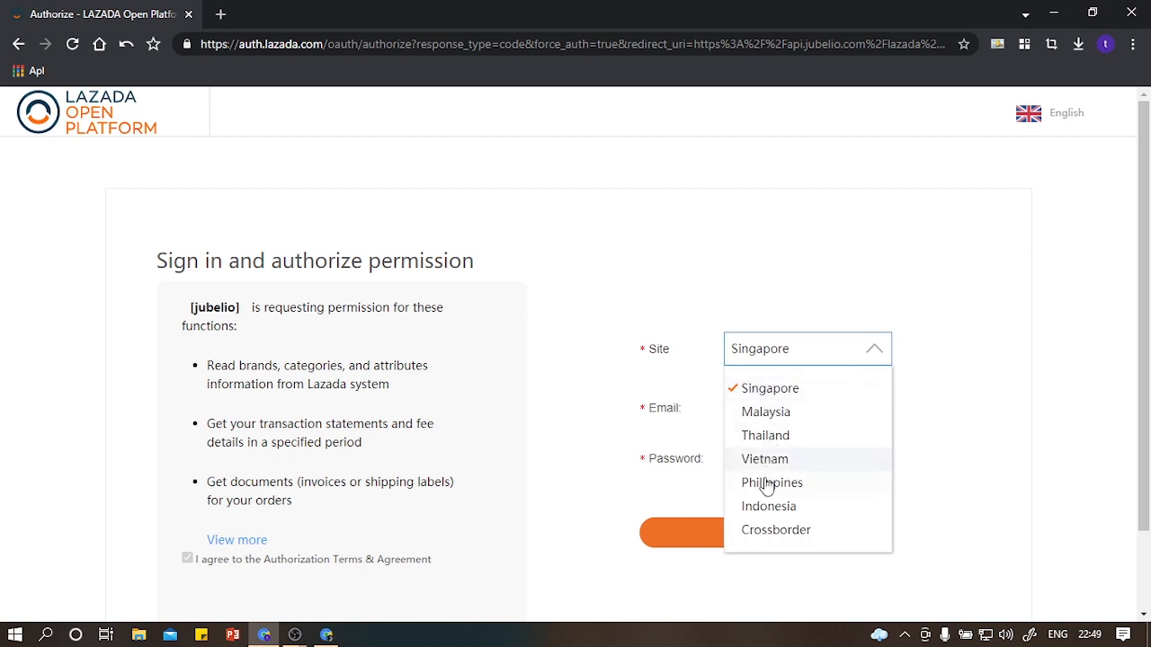
click(768, 507)
click(772, 405)
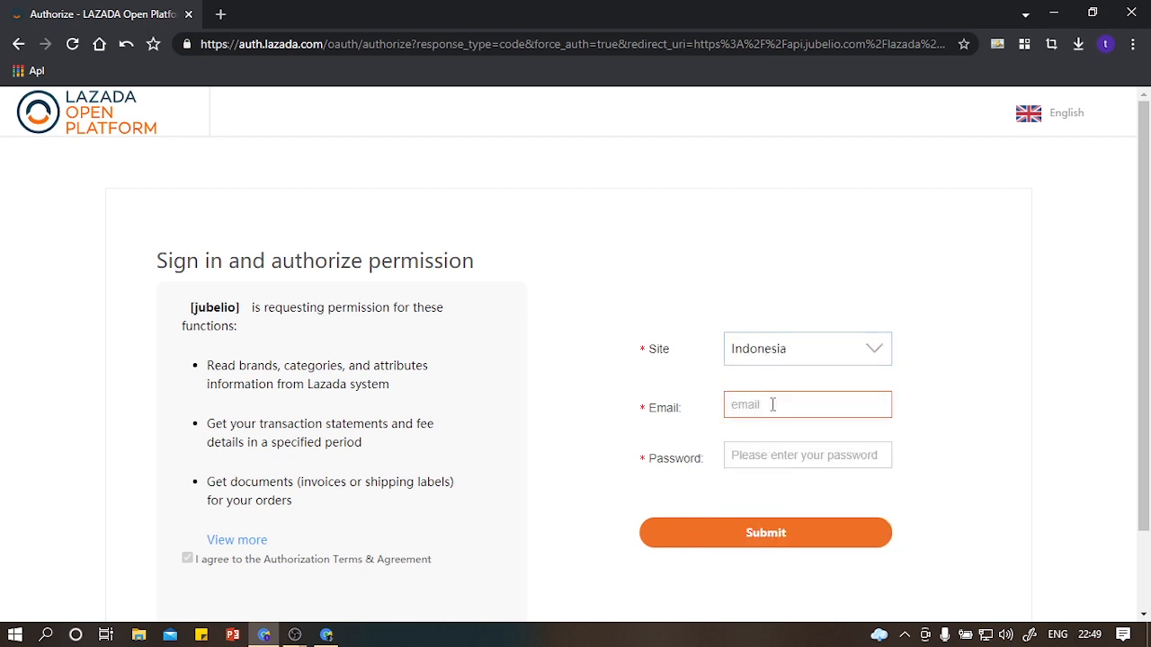
key(ctrl+v)
click(783, 455)
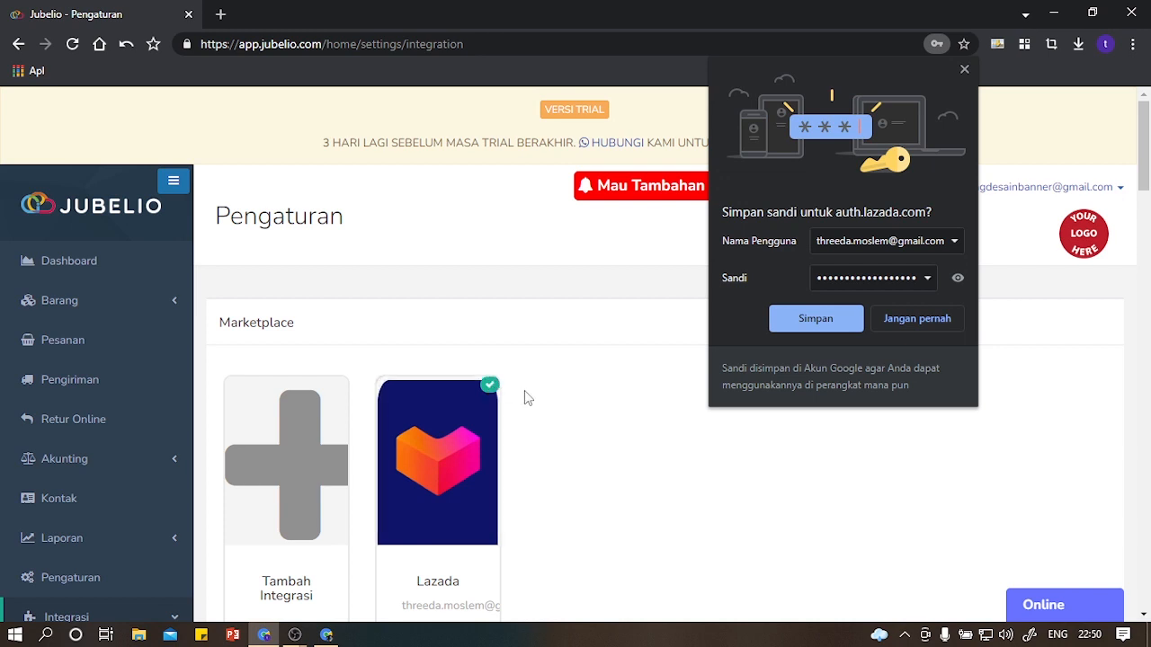
click(791, 319)
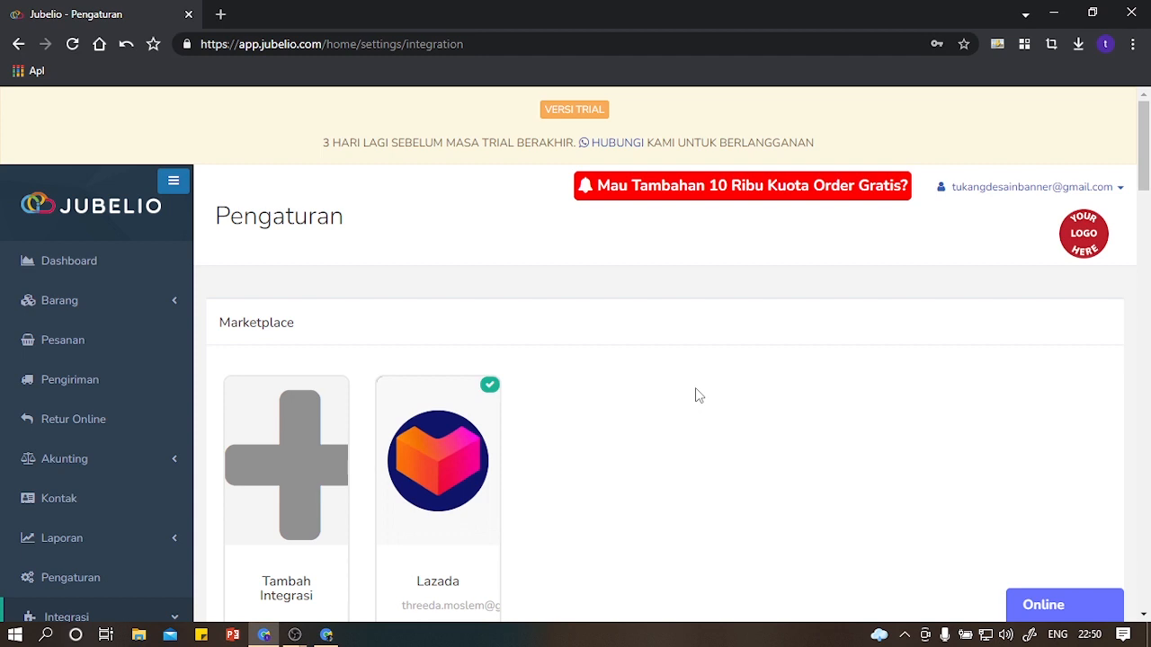
Step: Open the In Review list of the product catalogue and start adding a new product
click(54, 315)
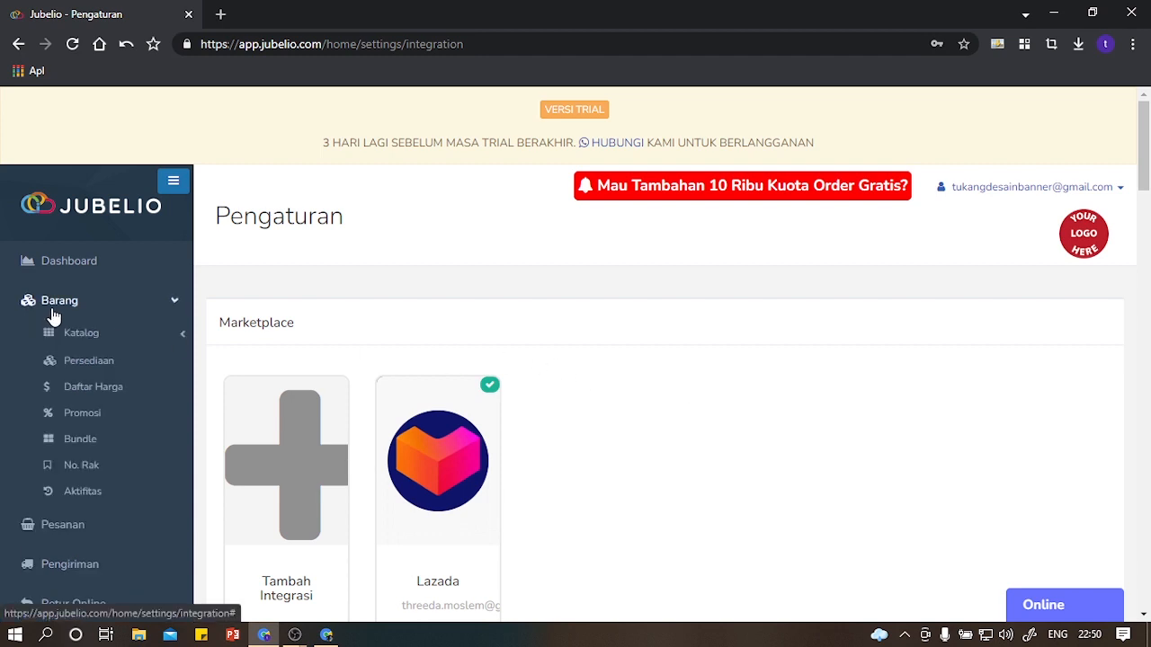
click(99, 334)
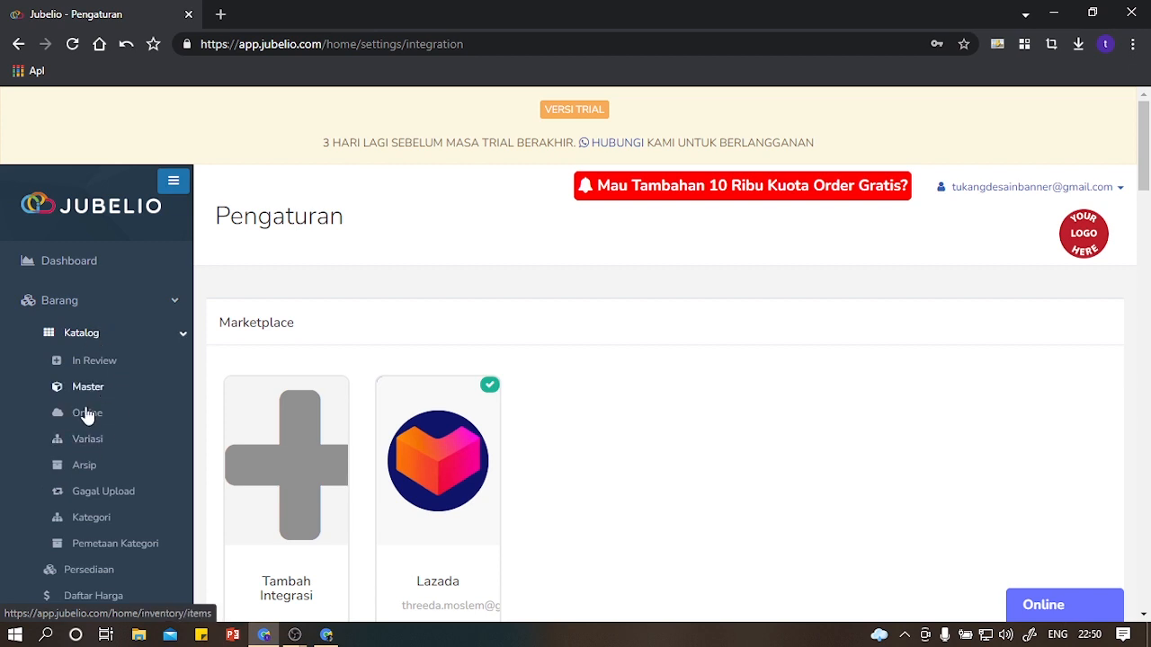
click(94, 361)
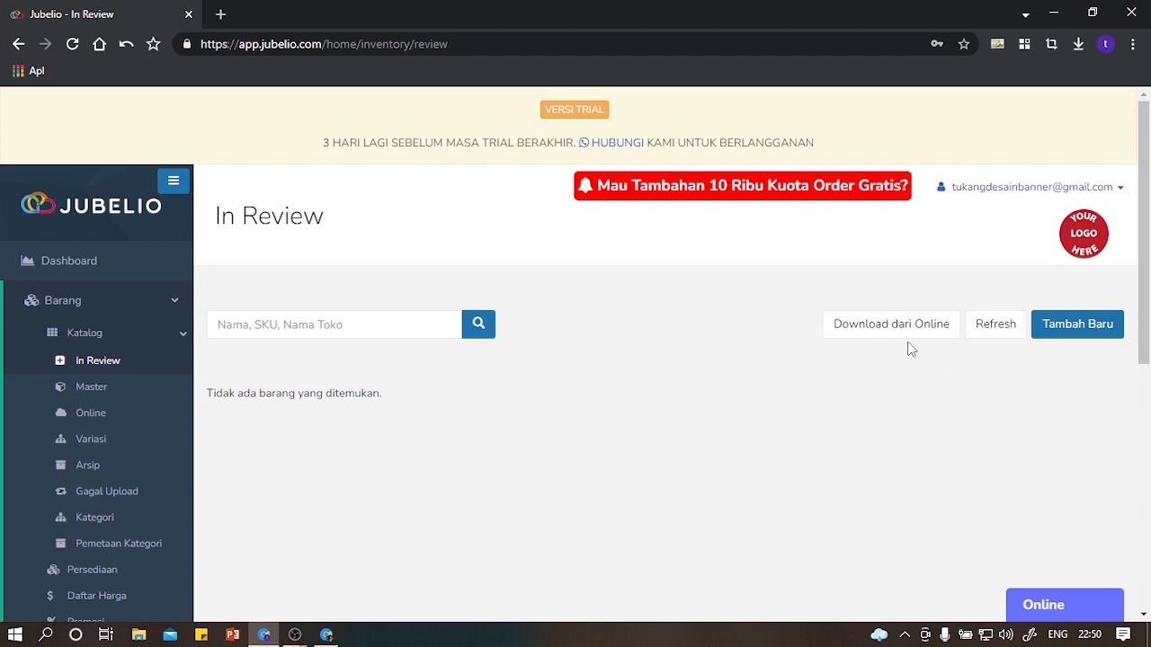
click(1047, 331)
Step: Name the new product Mukena and set its first two category levels to Fashion Muslim and Mukena
scroll(573, 355, down, 4)
scroll(575, 352, up, 1)
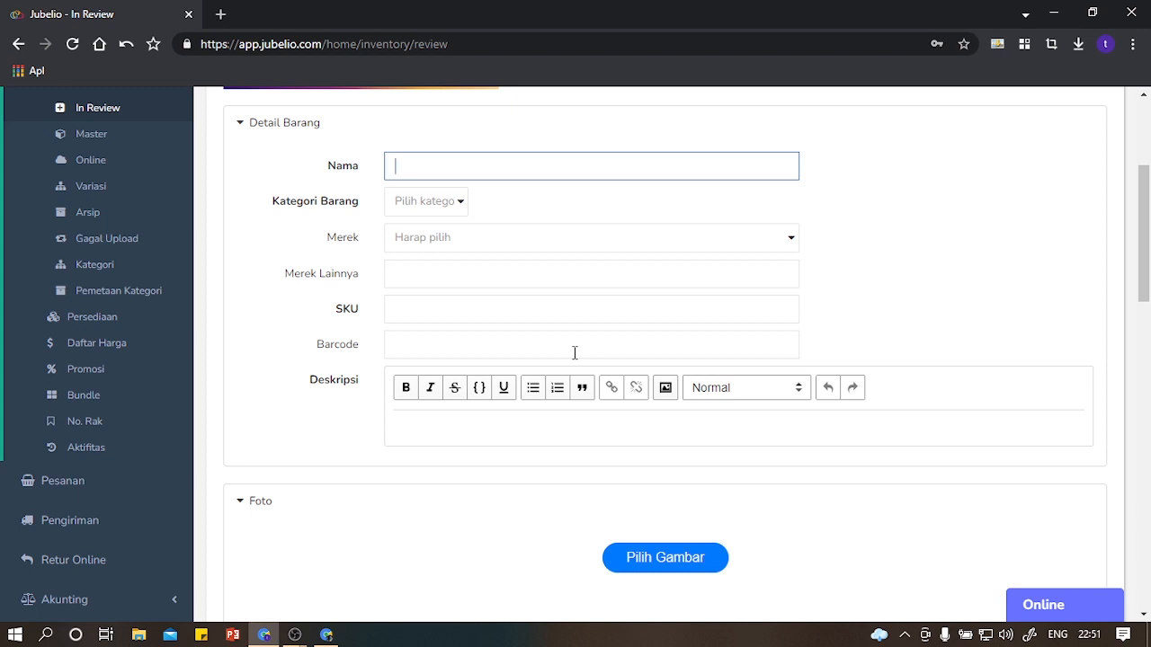
text(Mukena)
click(457, 203)
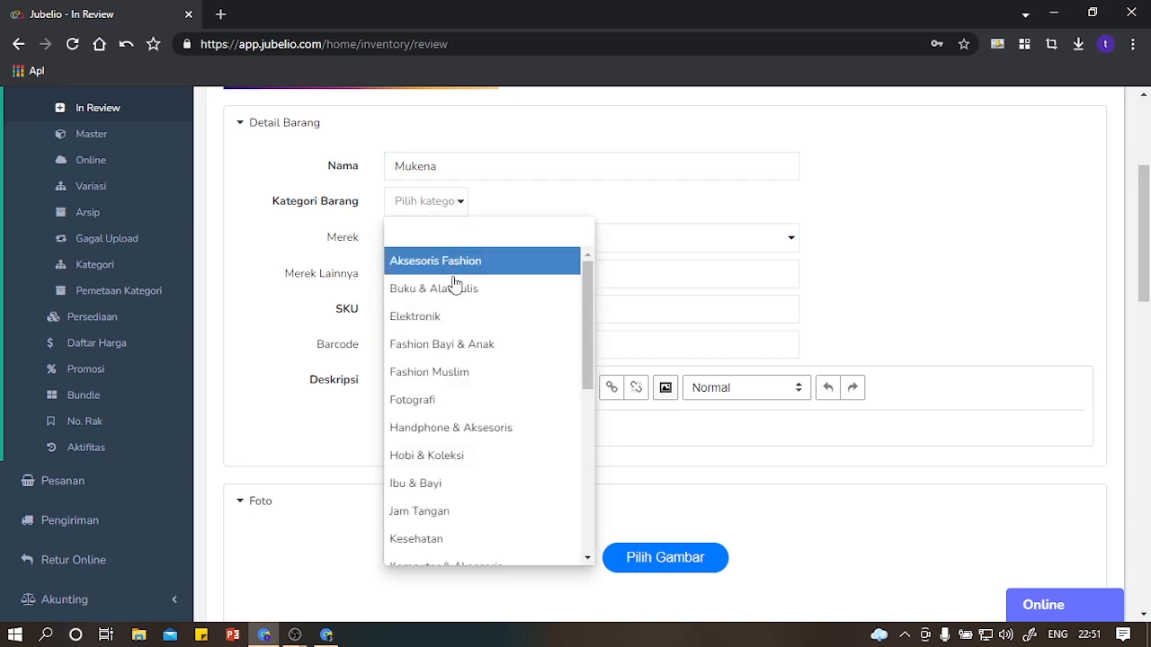
scroll(458, 350, down, 3)
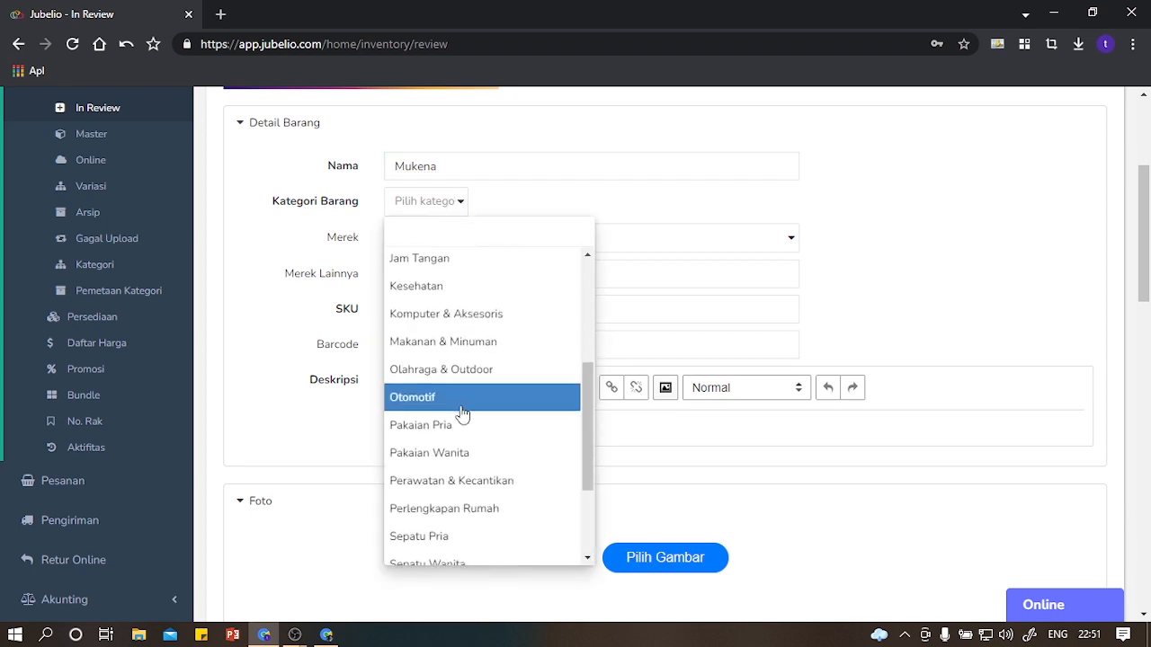
scroll(477, 450, up, 1)
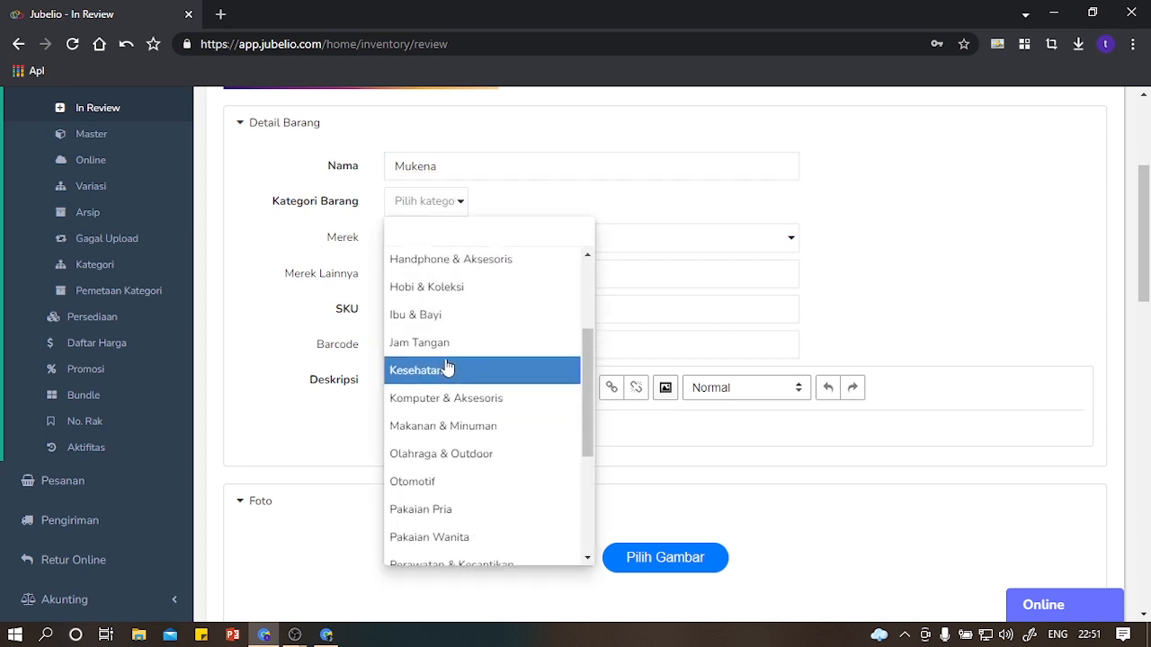
scroll(450, 367, down, 3)
scroll(468, 440, up, 3)
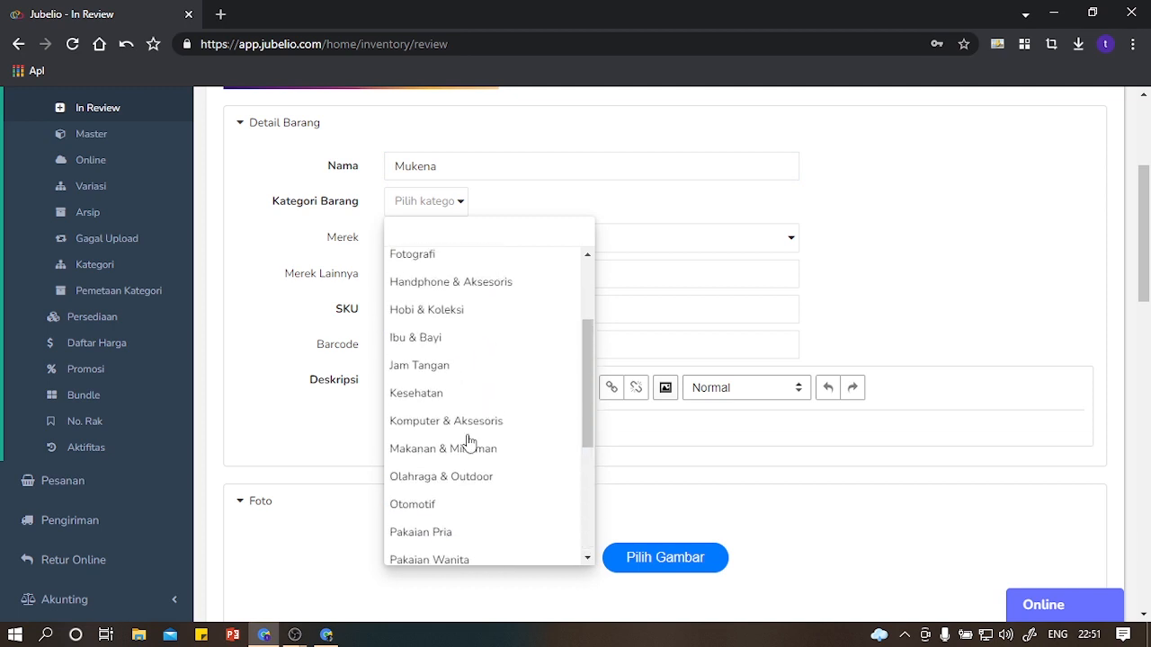
scroll(462, 386, up, 1)
click(460, 304)
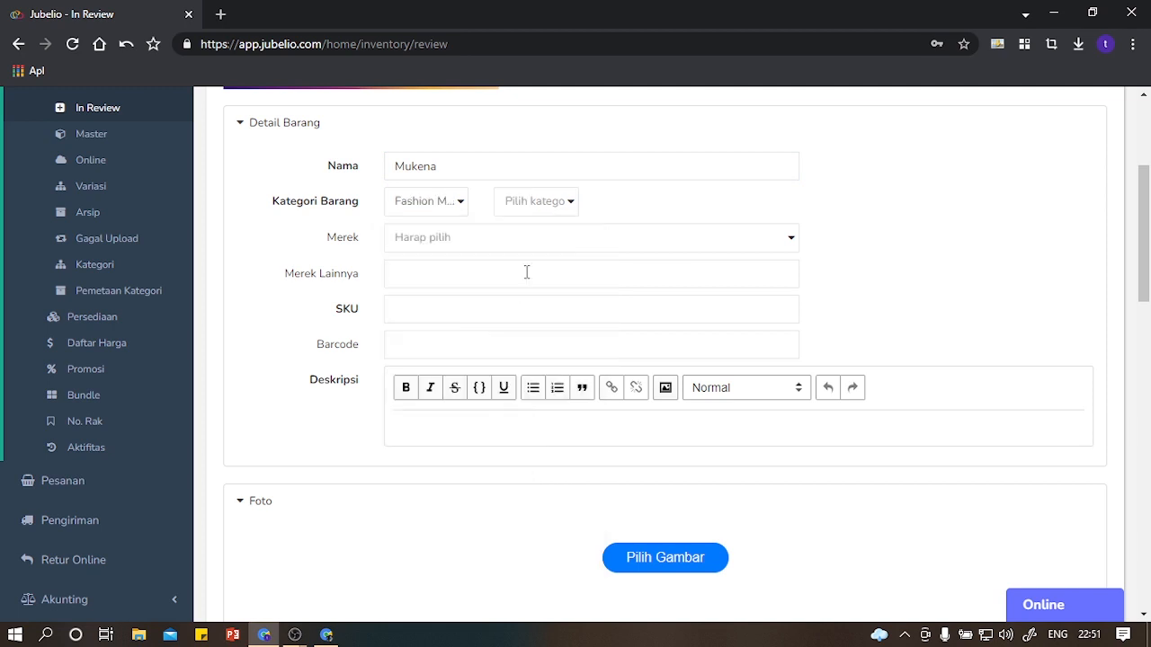
click(545, 205)
click(568, 459)
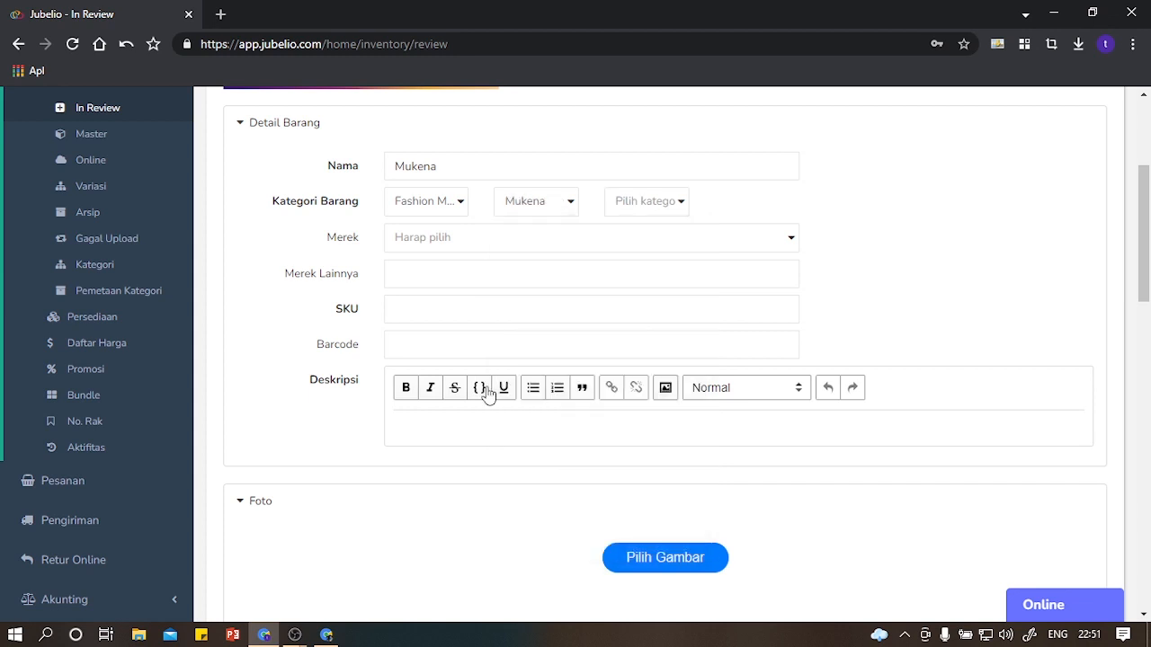
Step: Leave the brand unset, enter MUKENAPUTIH1 as the product's SKU, and write the description "Mukena Best Seller"
click(459, 249)
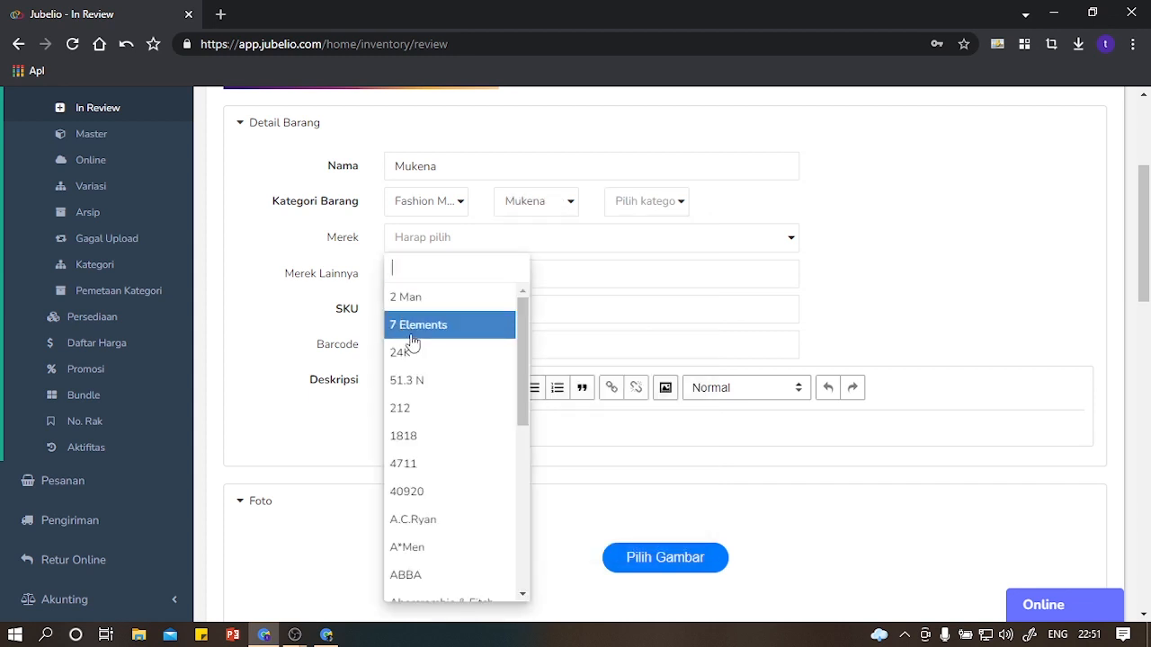
click(616, 265)
click(458, 321)
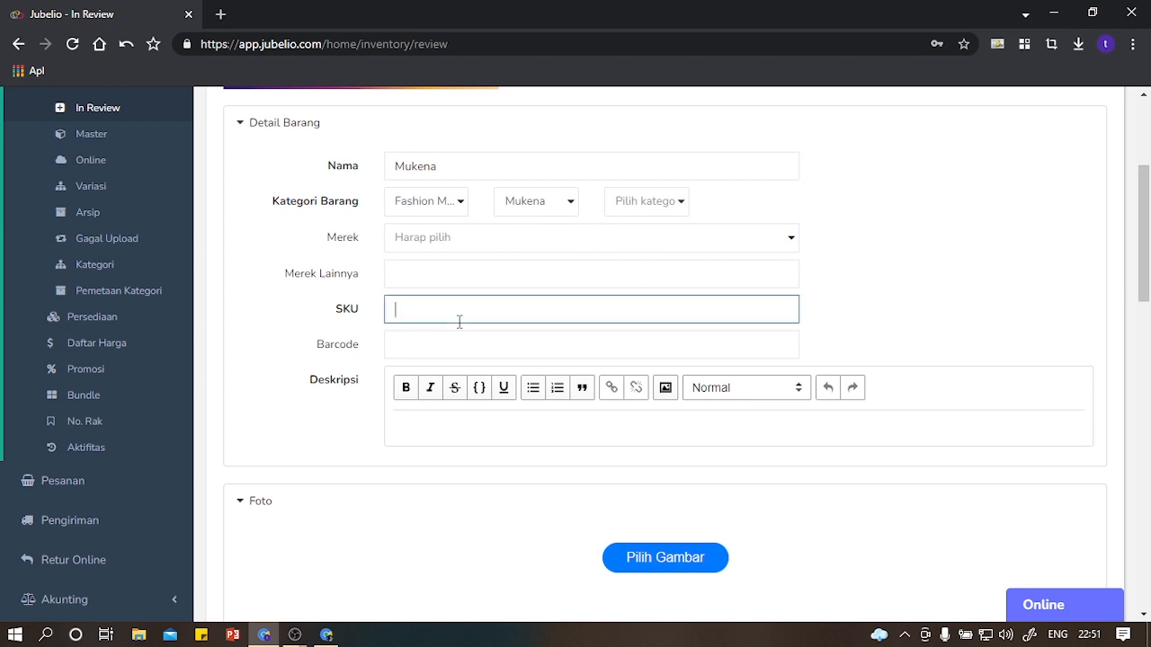
text(MUKENAPUTIH1)
scroll(454, 342, down, 1)
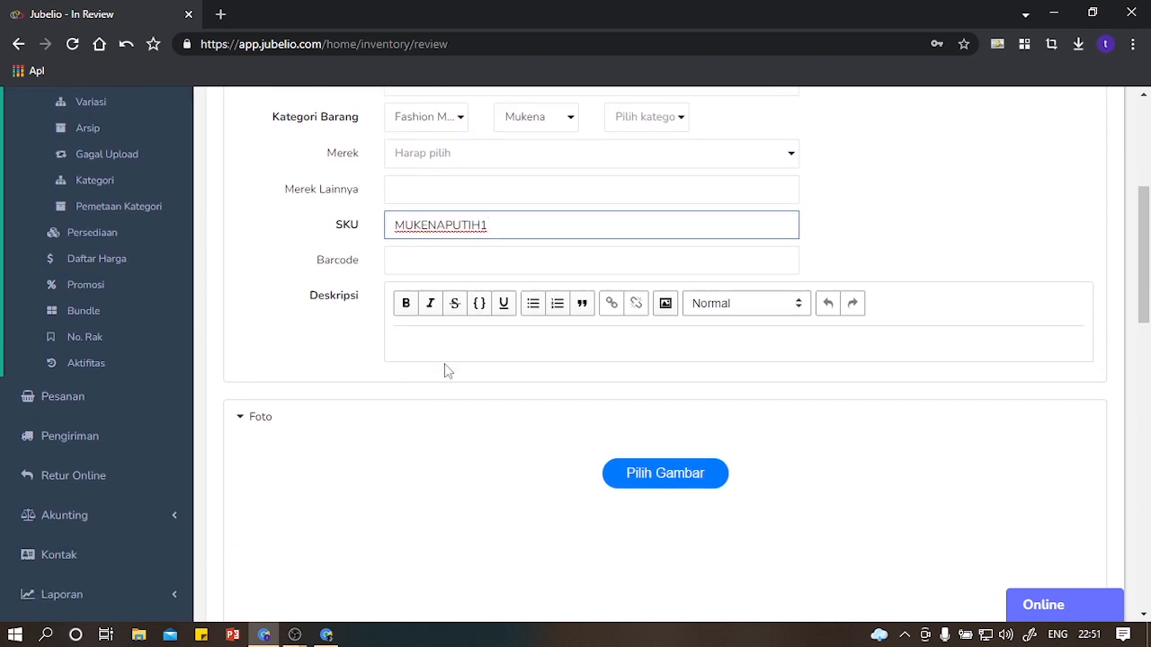
click(451, 361)
text(Mukena Besr)
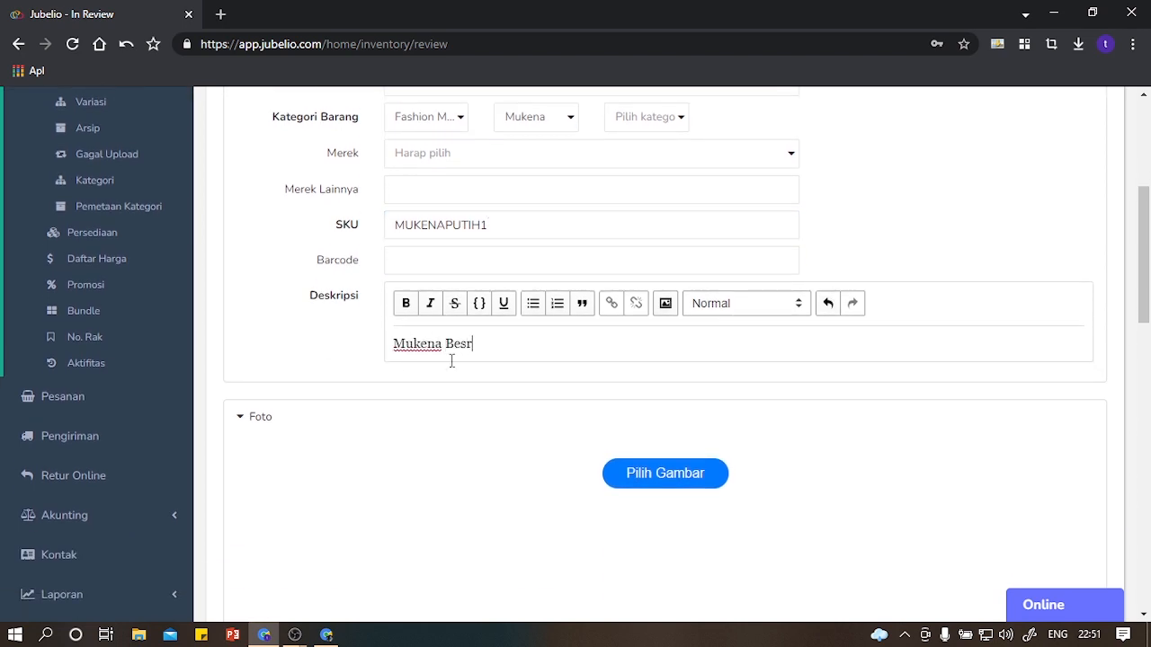
key(BackSpace)
text(t Seller)
scroll(458, 360, down, 3)
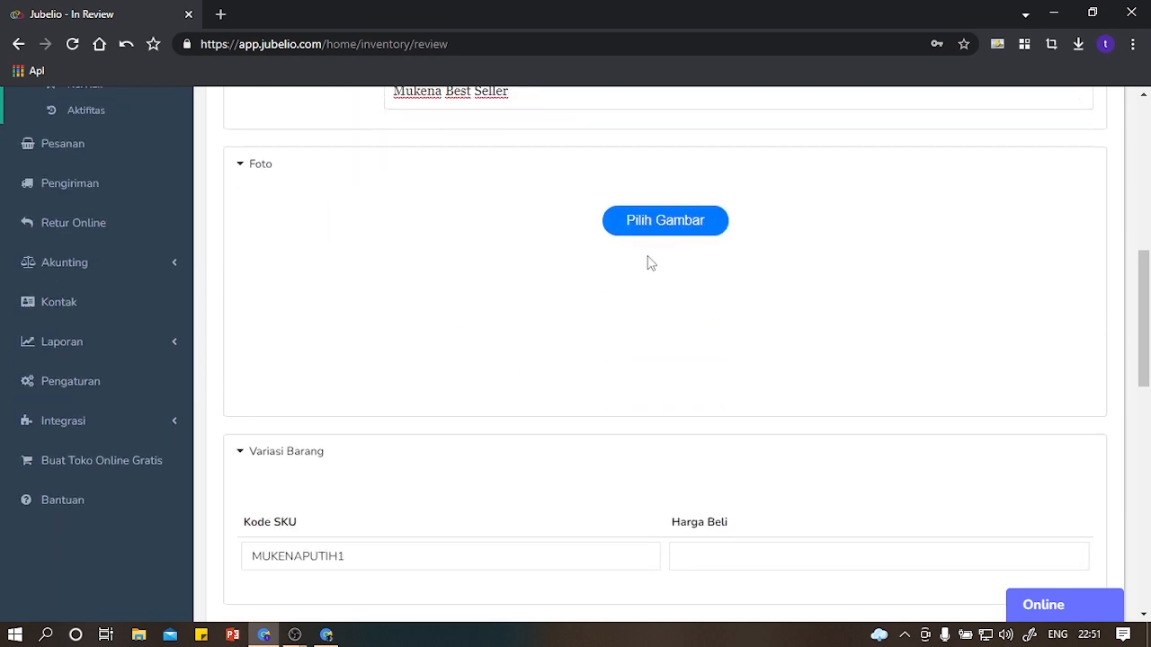
Step: Add the white mukena photo to the product and set the package weight to 600 grams
click(663, 233)
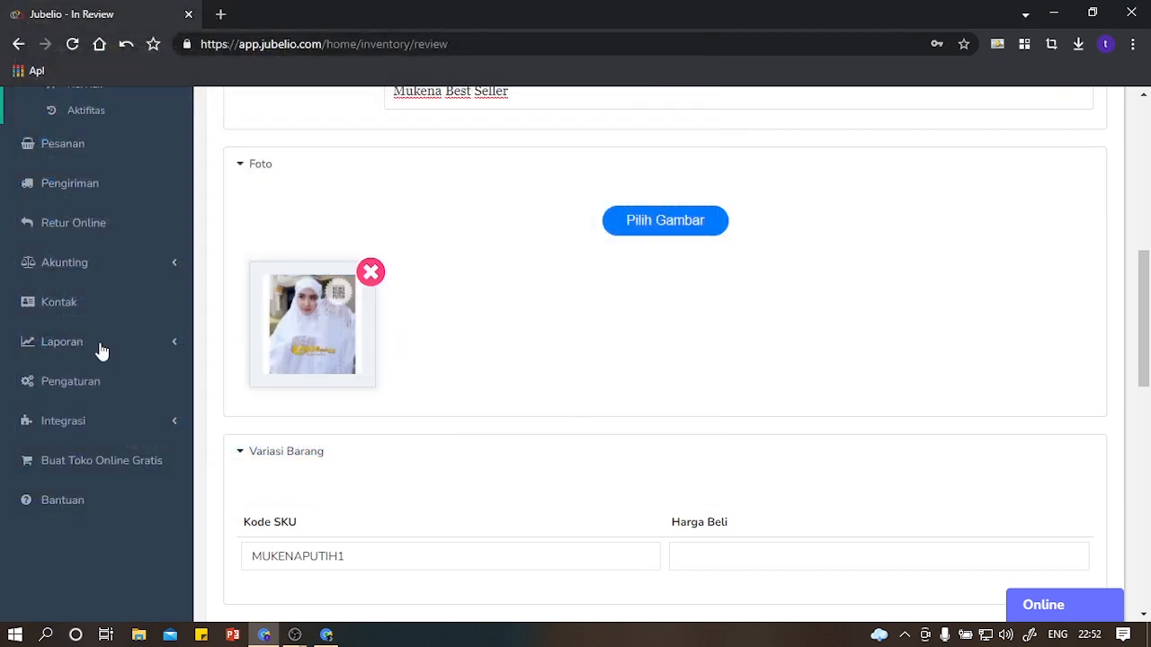
scroll(410, 324, down, 4)
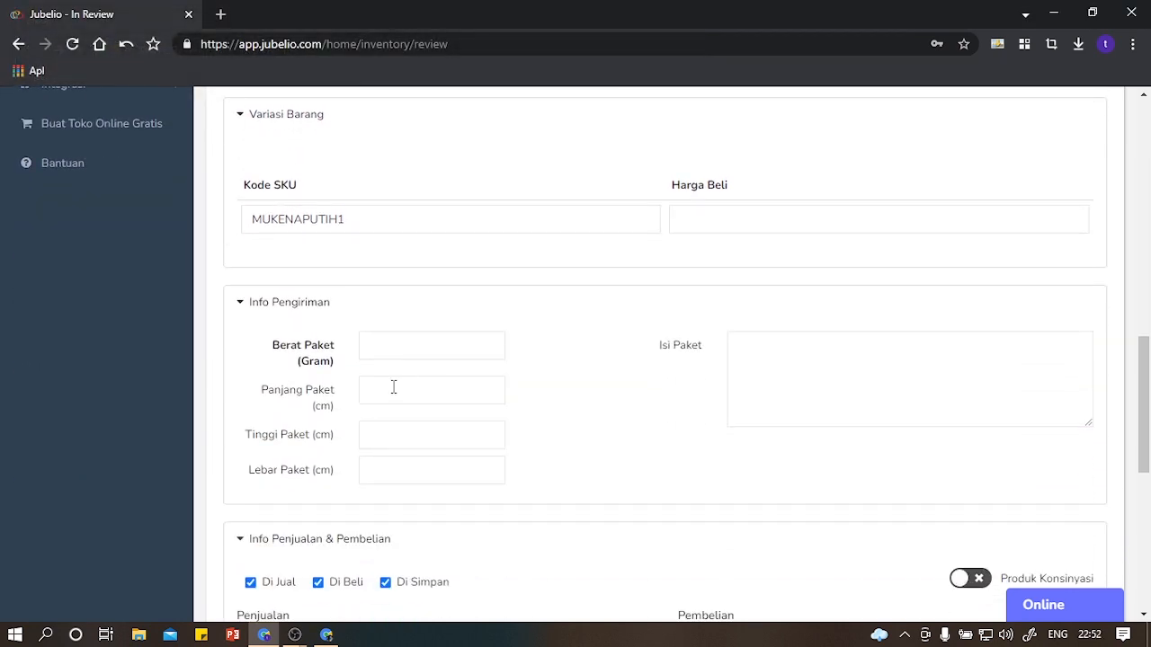
click(457, 344)
text(600)
Step: Set both the default selling price and the purchase price to 200000, and try to save the product
scroll(444, 419, down, 5)
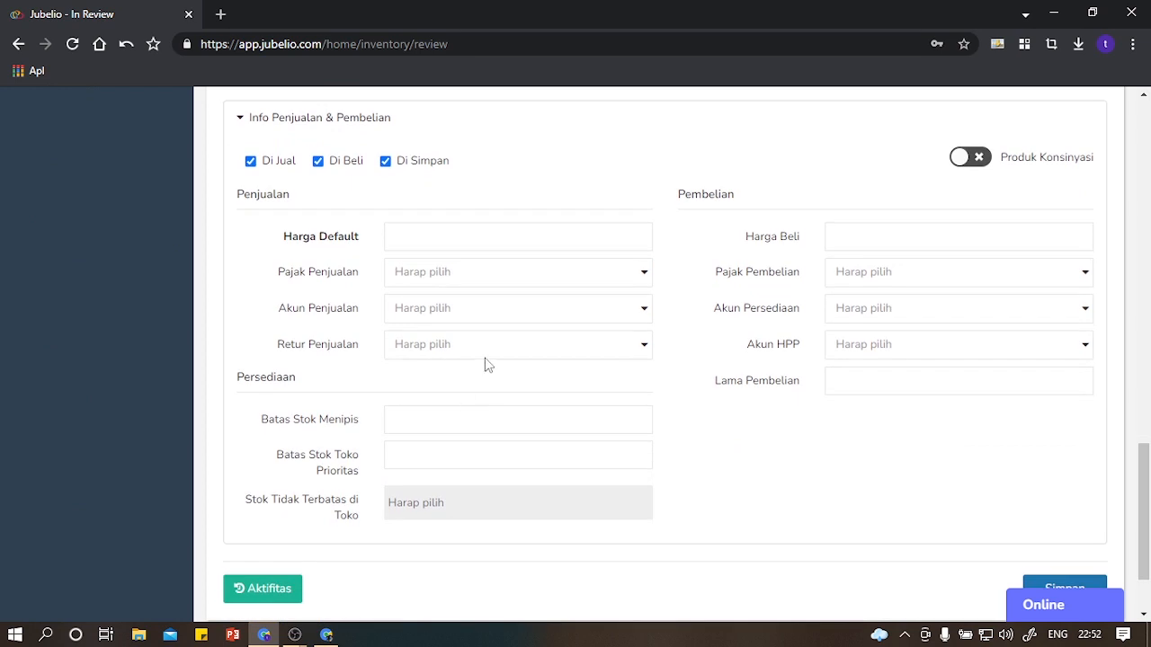
click(440, 241)
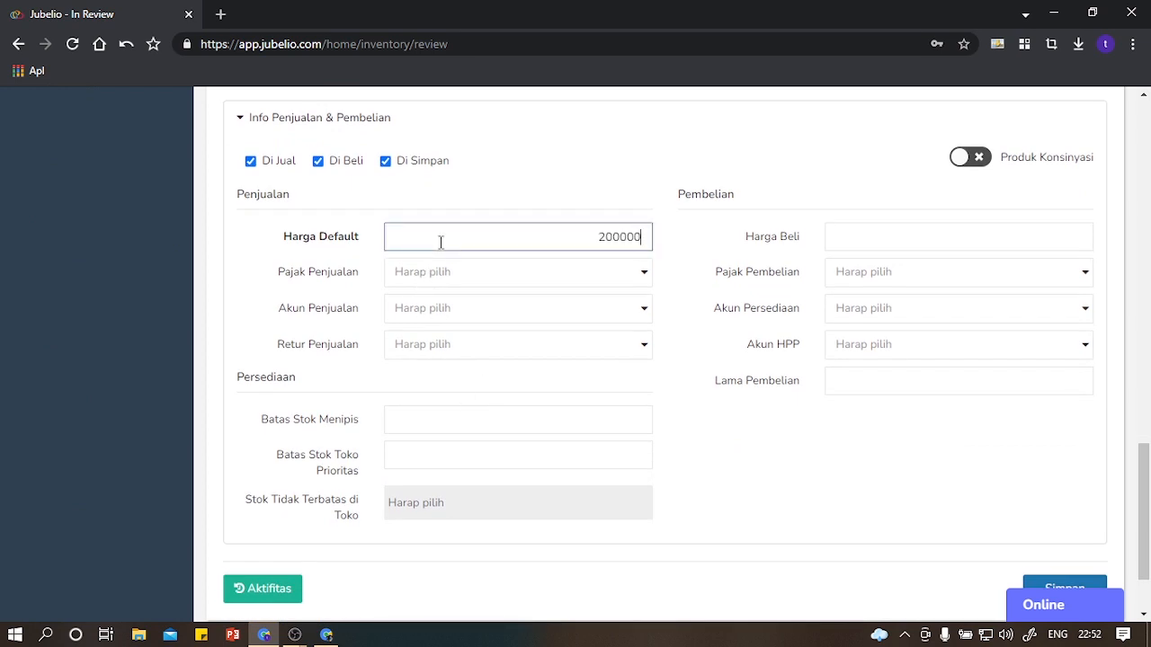
click(908, 234)
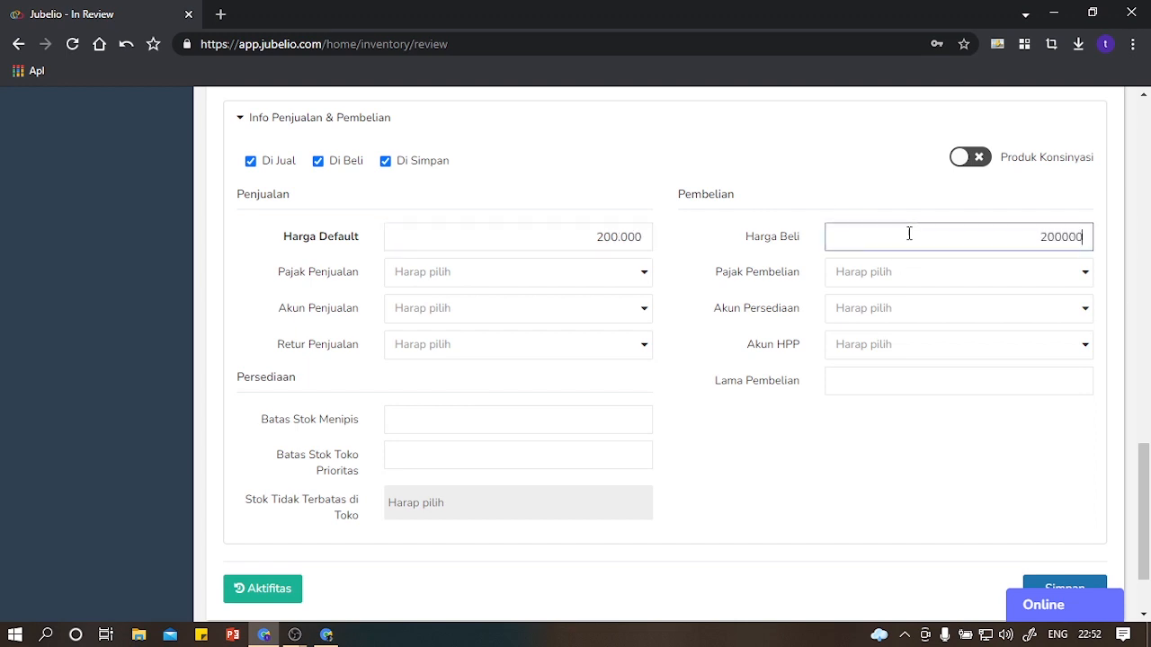
text(200000)
scroll(1149, 286, down, 1)
click(1072, 481)
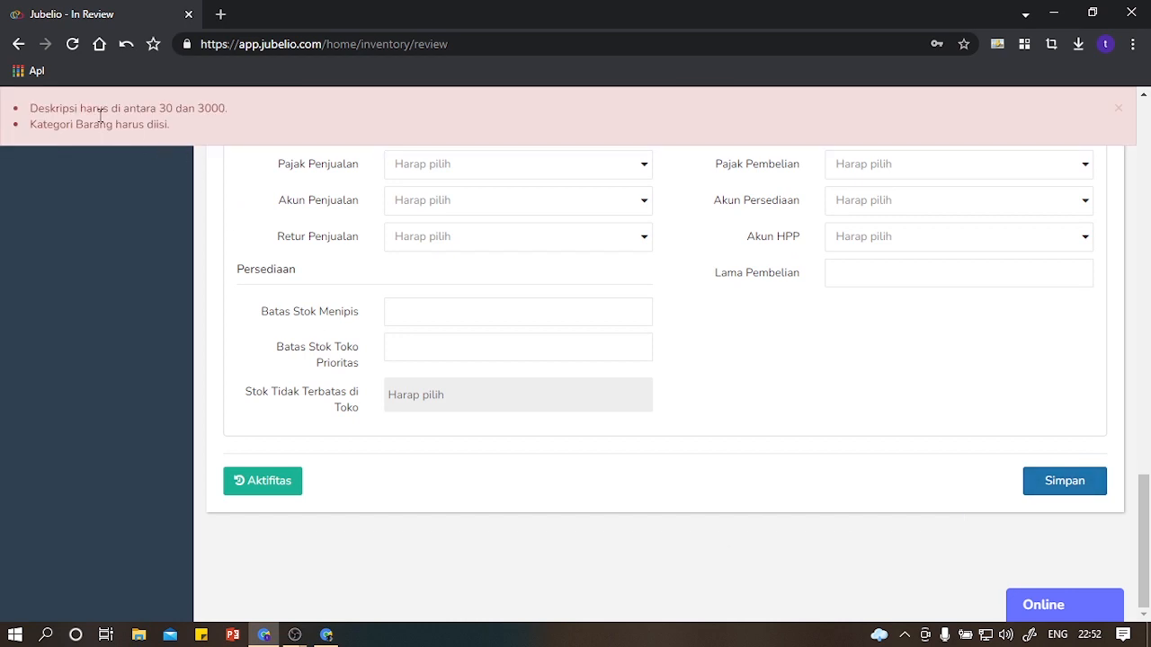
Step: Extend the description to "Mukena Best Seller 2021 bahan katun rayon" and try to save the product again
scroll(468, 301, up, 8)
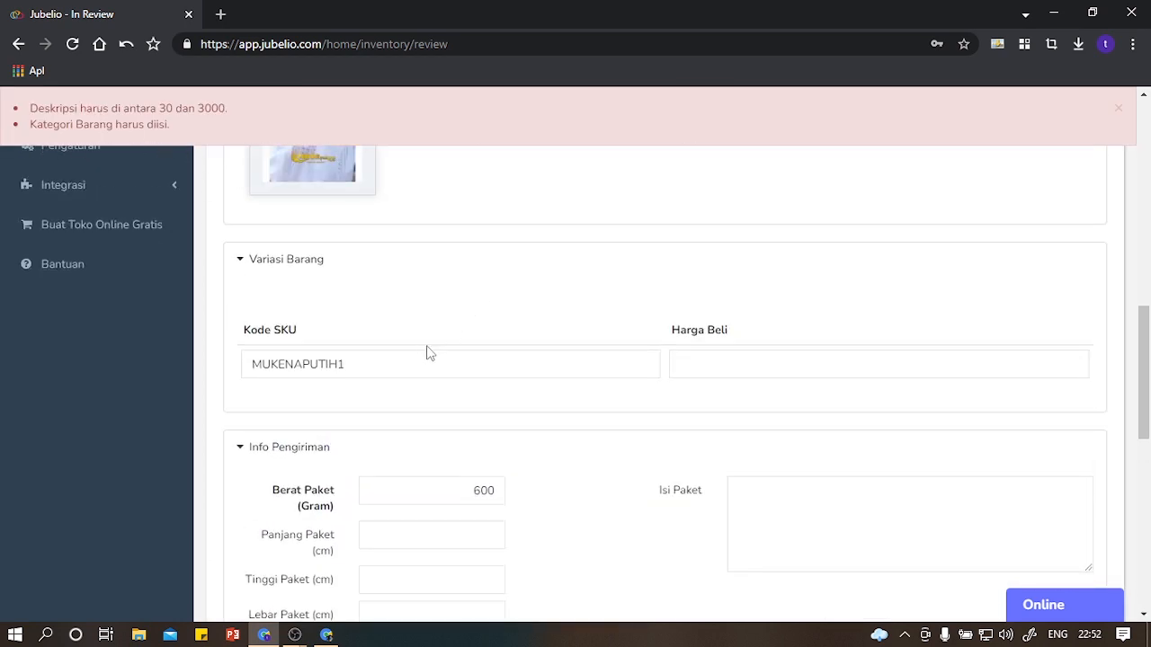
scroll(426, 351, up, 4)
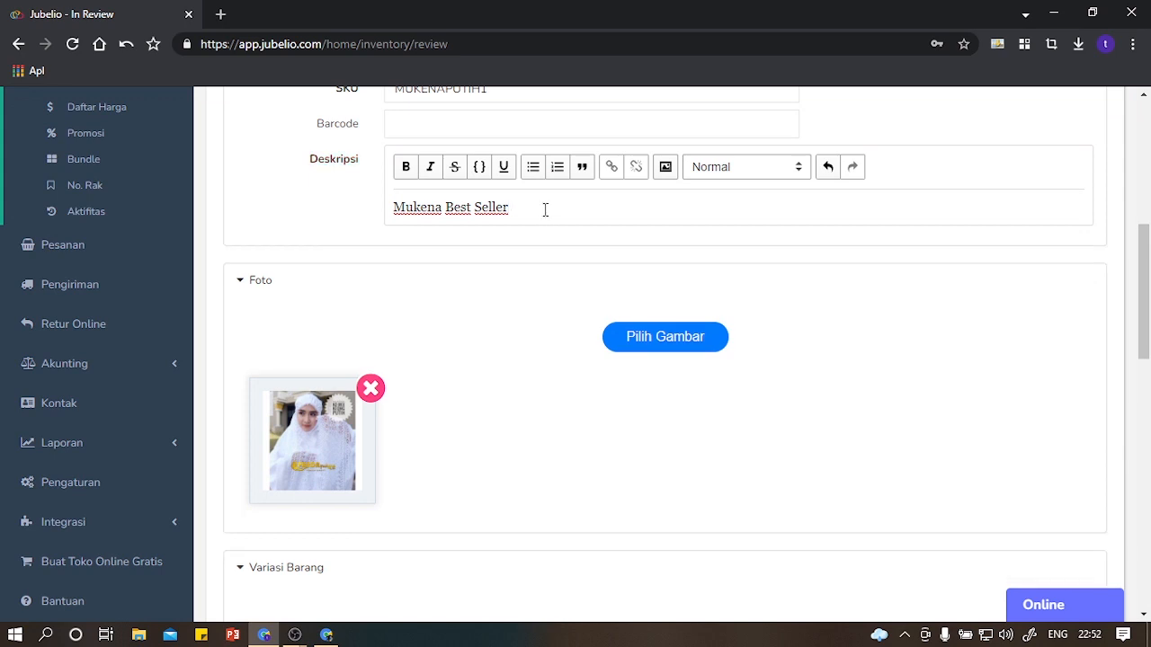
text(2021 bahan katun rayon)
scroll(1016, 477, down, 10)
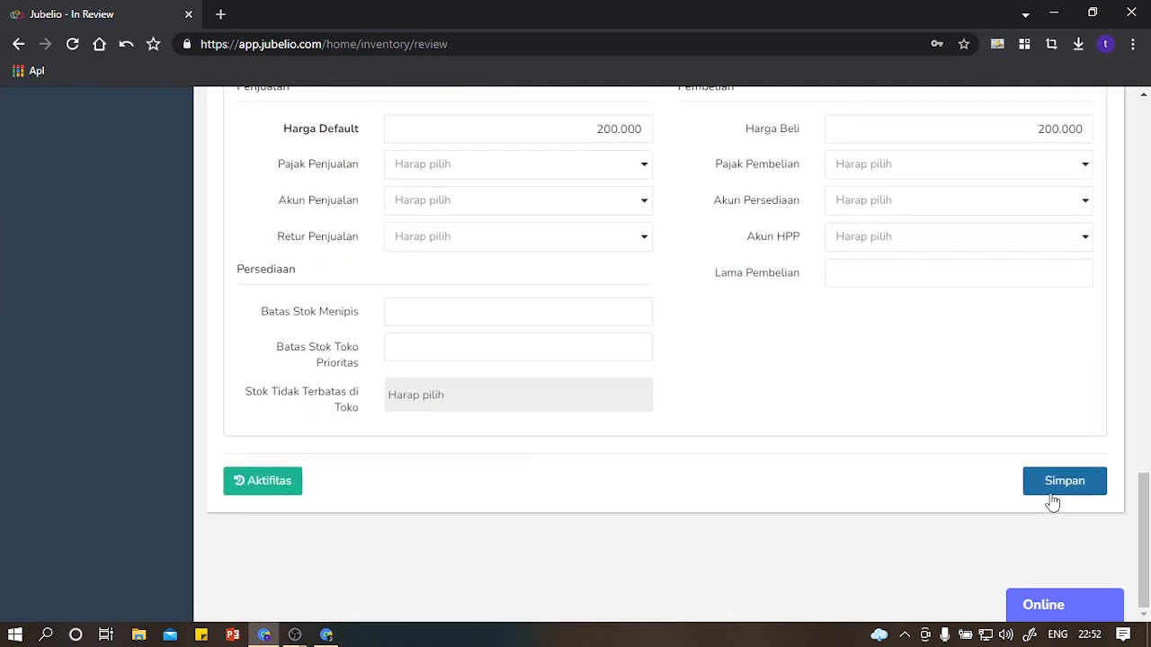
click(1065, 486)
Step: Choose Mukena Dewasa as the third-level product category and save the product
scroll(778, 483, up, 4)
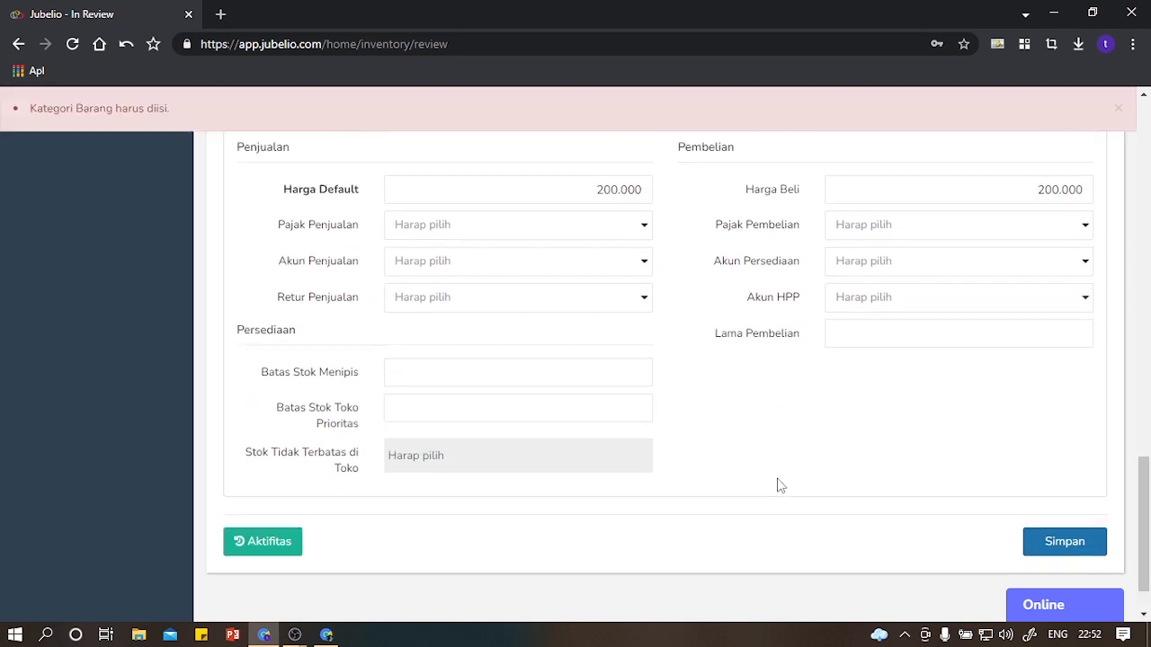
scroll(657, 483, up, 8)
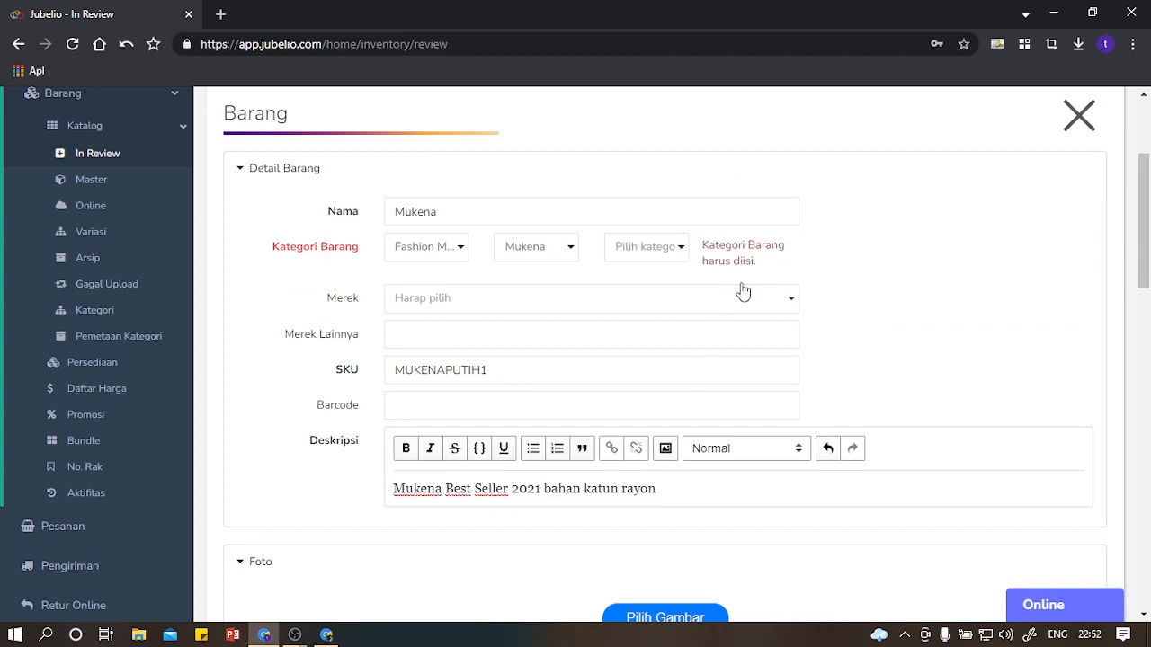
click(647, 248)
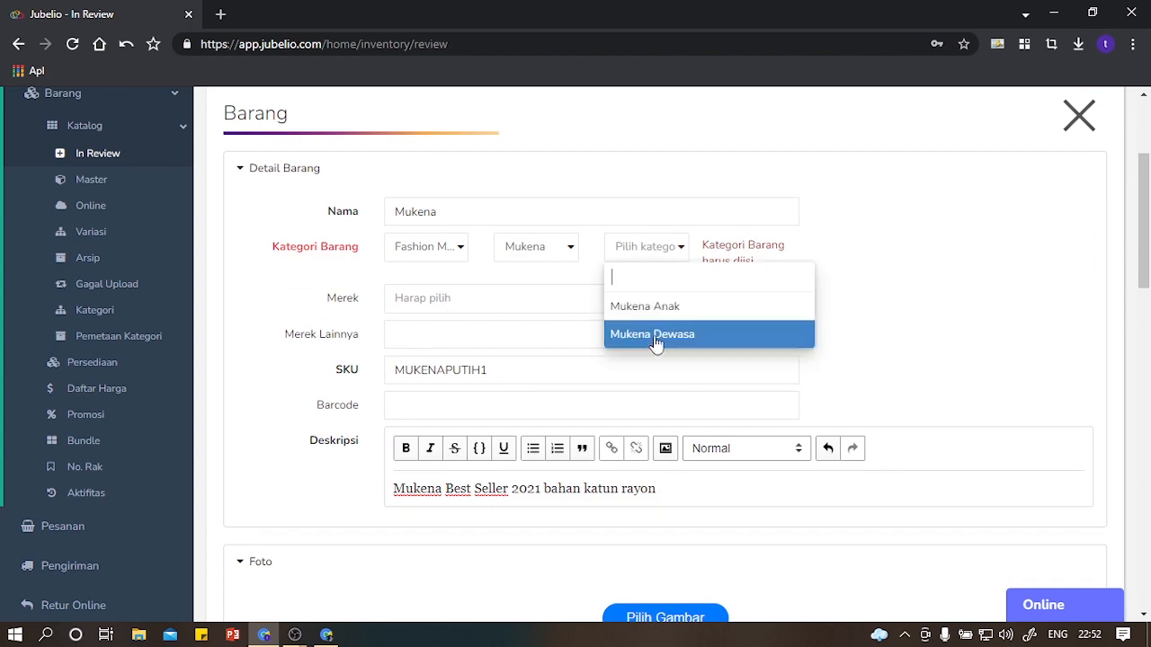
click(653, 335)
scroll(1123, 405, down, 12)
scroll(490, 407, down, 3)
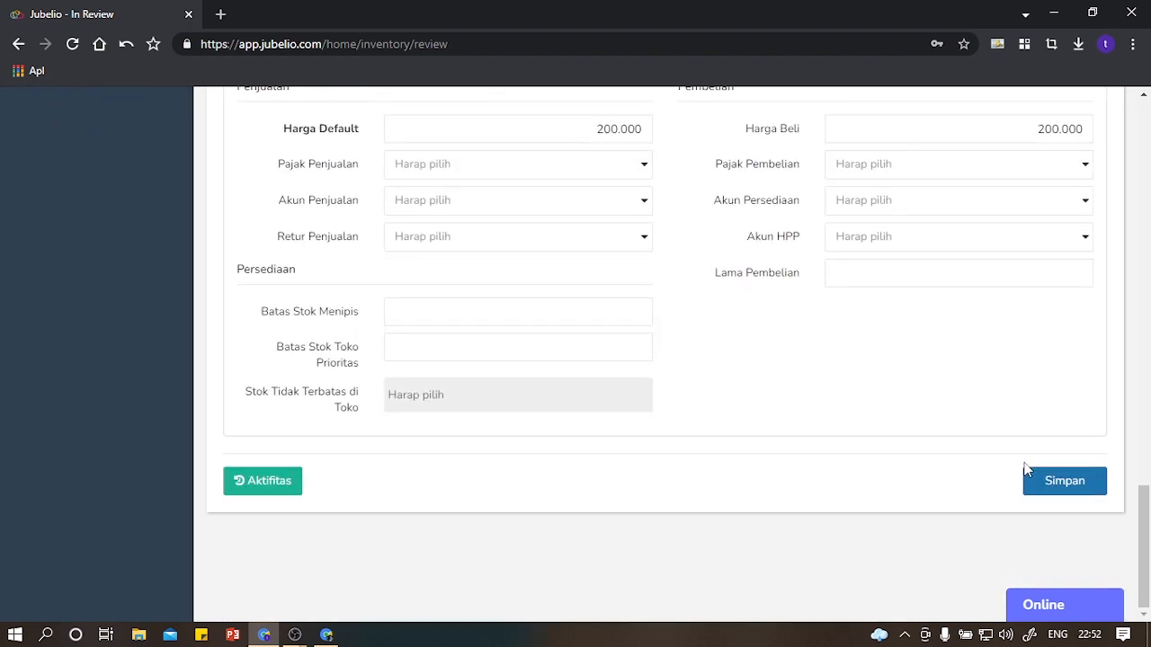
click(1025, 471)
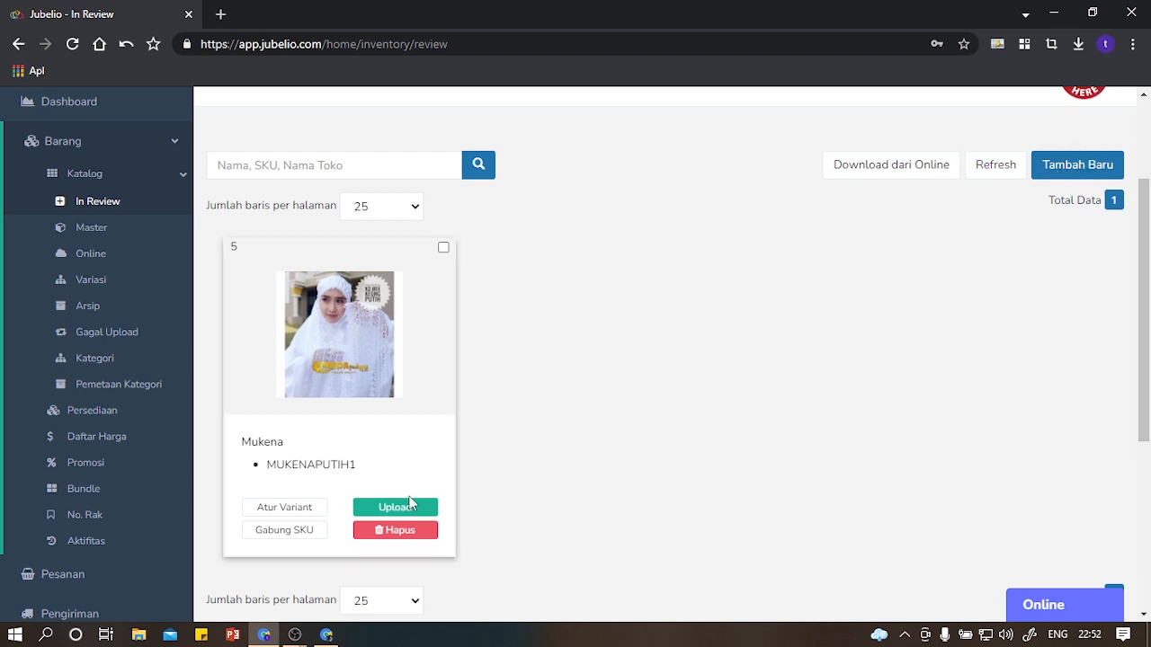
Step: Open the upload form of the Mukena product, enable the connected Lazada store, and close the form without uploading
click(411, 509)
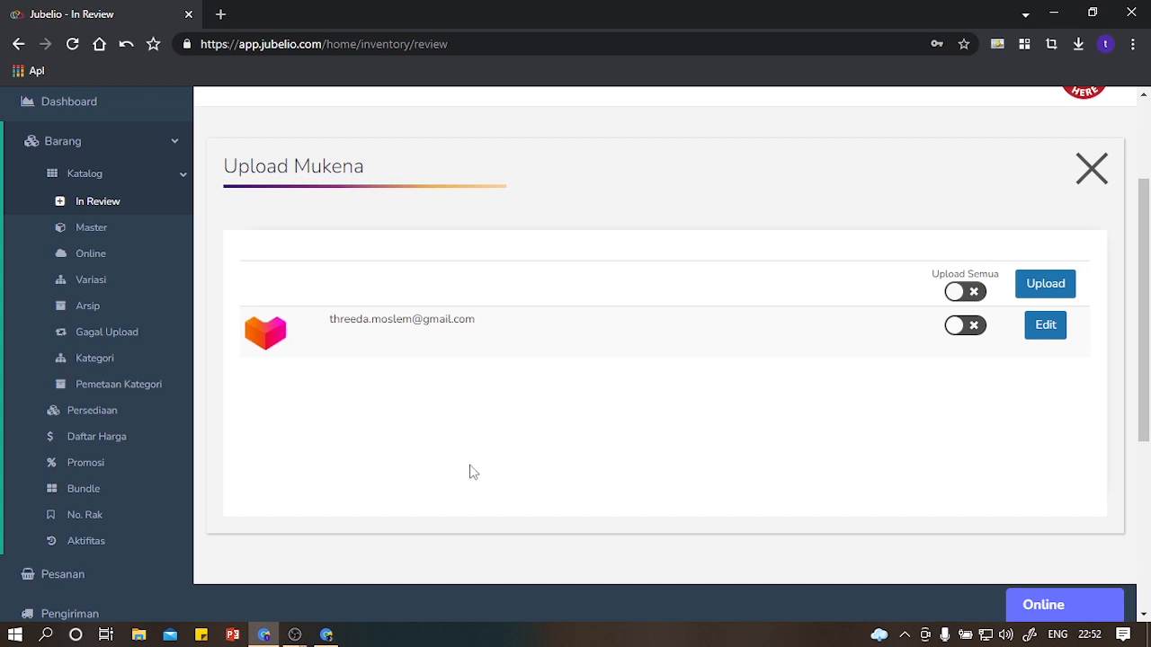
click(967, 329)
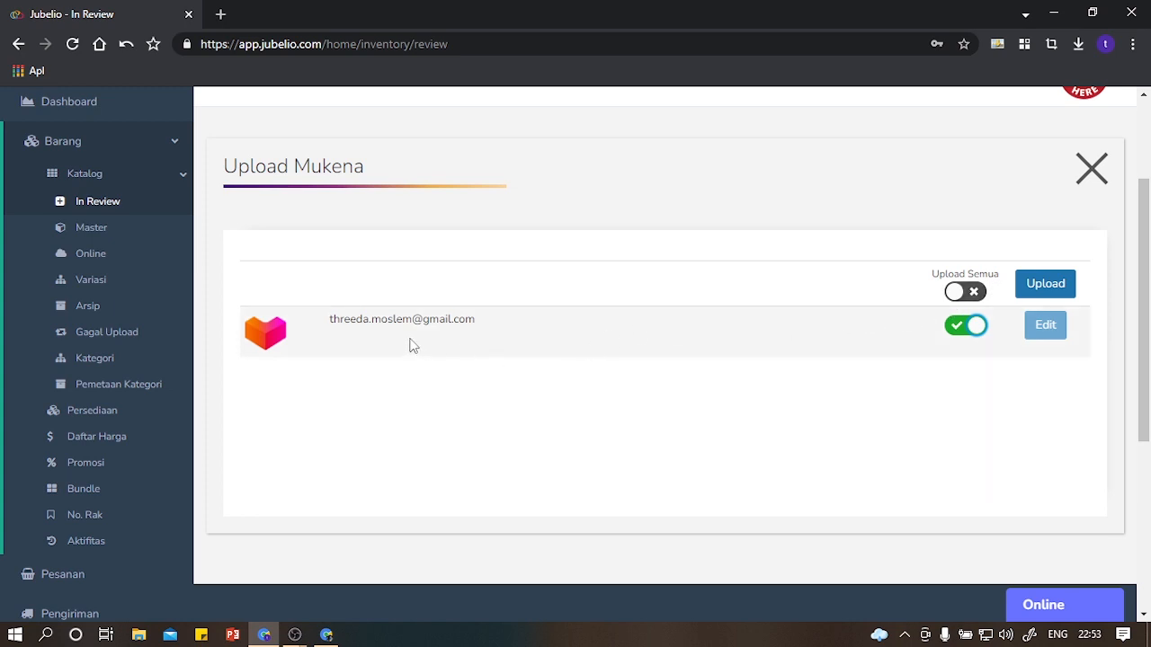
click(1095, 178)
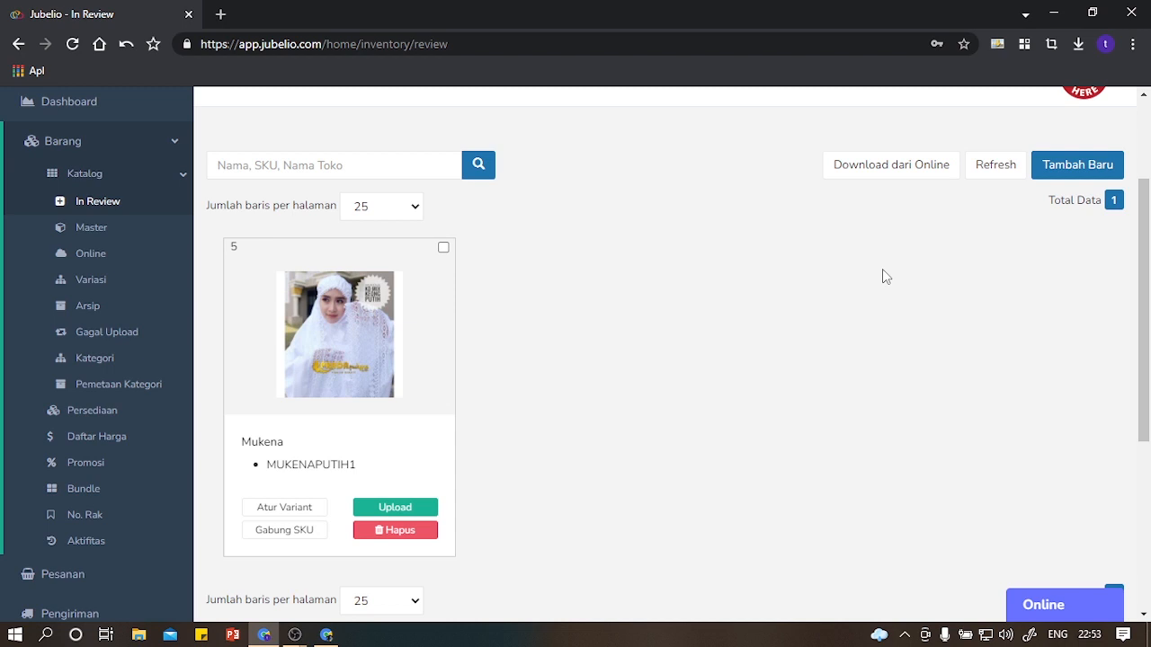
Step: Open the marketplace product download search, switch to Lazada Seller Center's product management list, and copy the seller SKU of the HITAM,XL (Dewasa) jacket variant
click(893, 175)
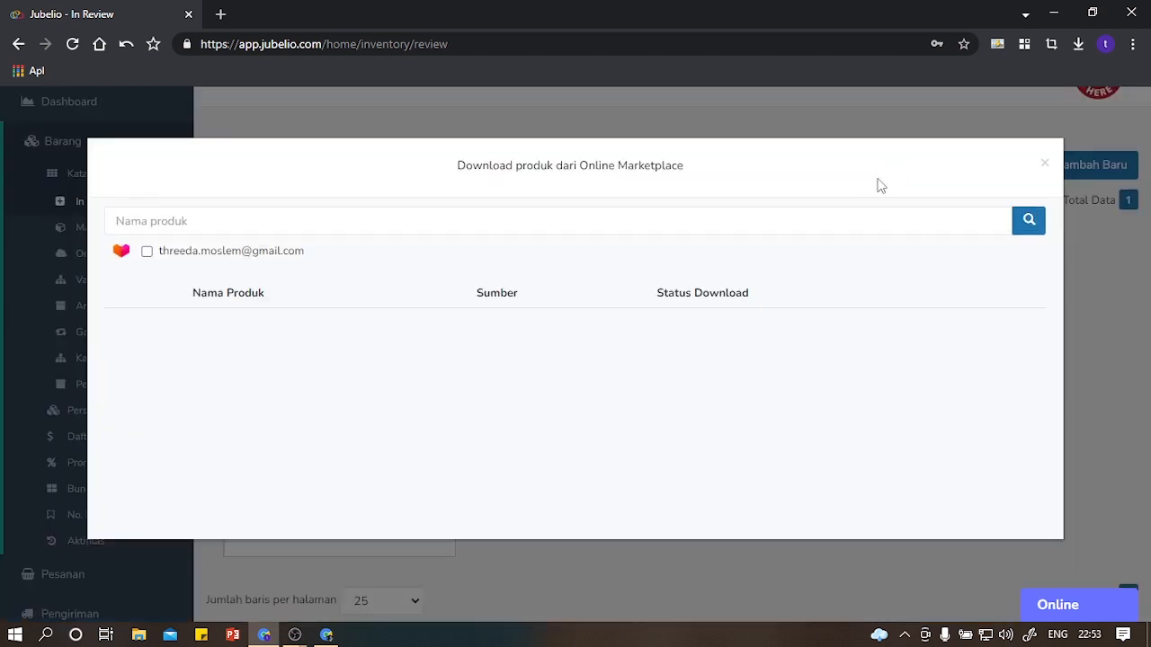
click(340, 224)
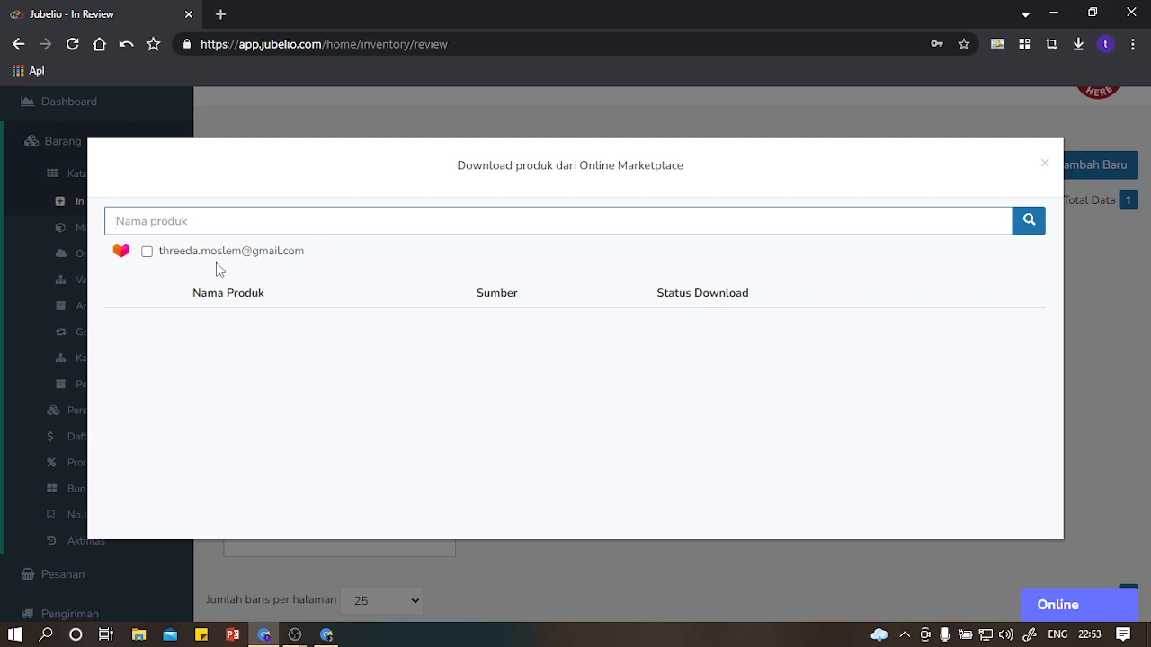
click(327, 635)
click(116, 150)
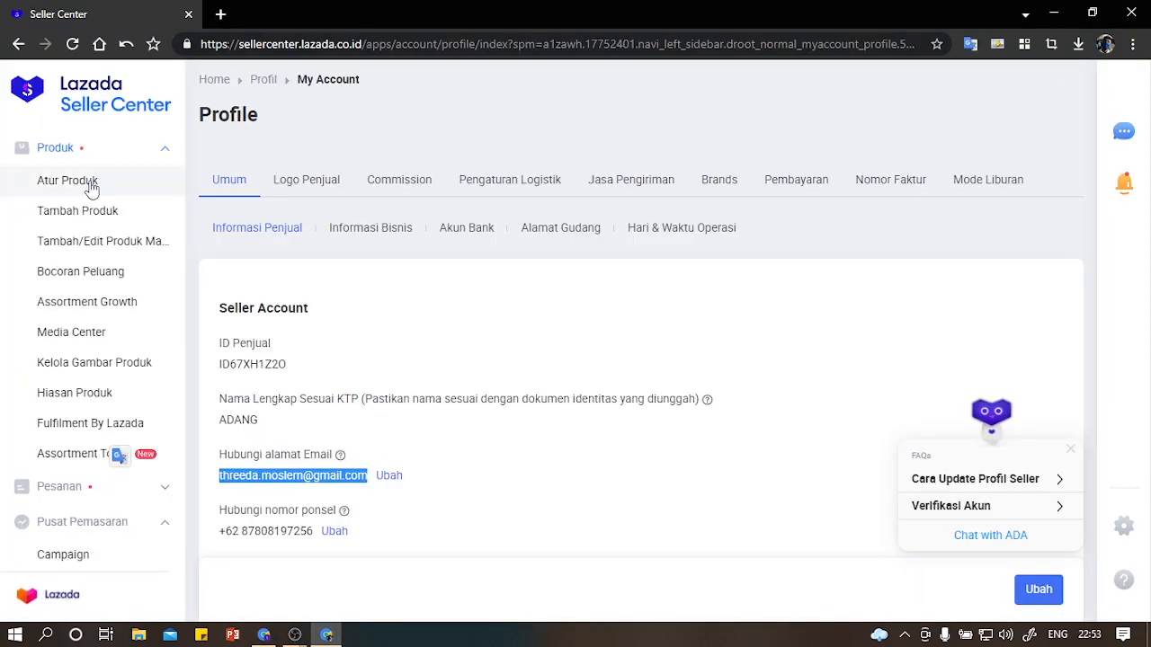
click(80, 187)
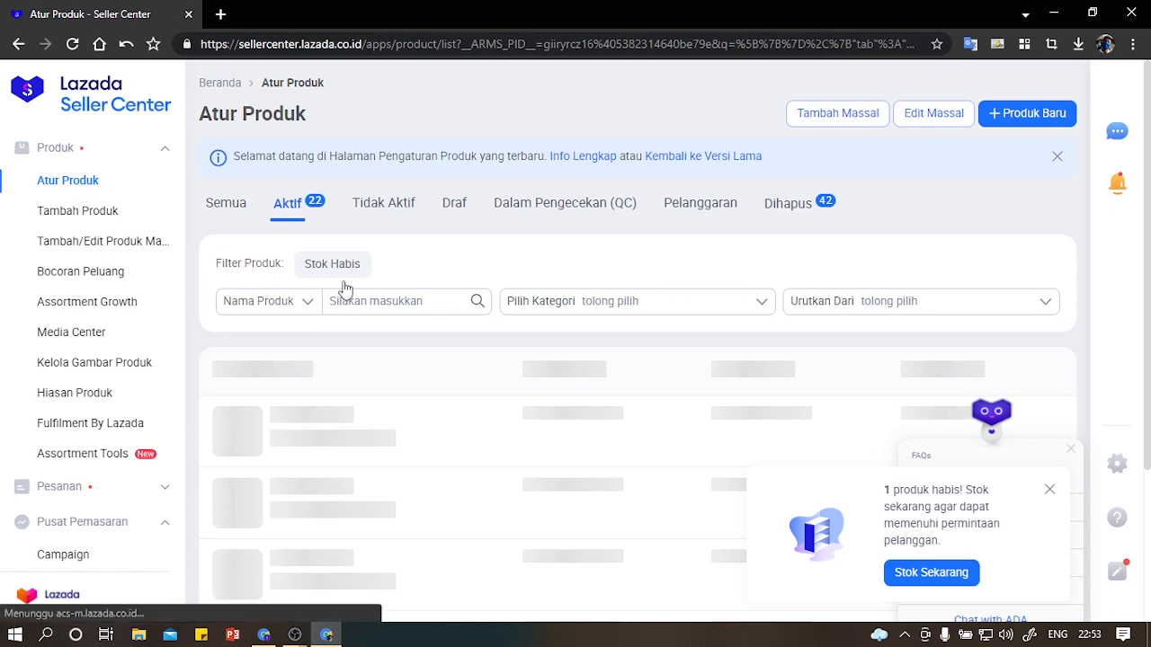
scroll(360, 297, down, 3)
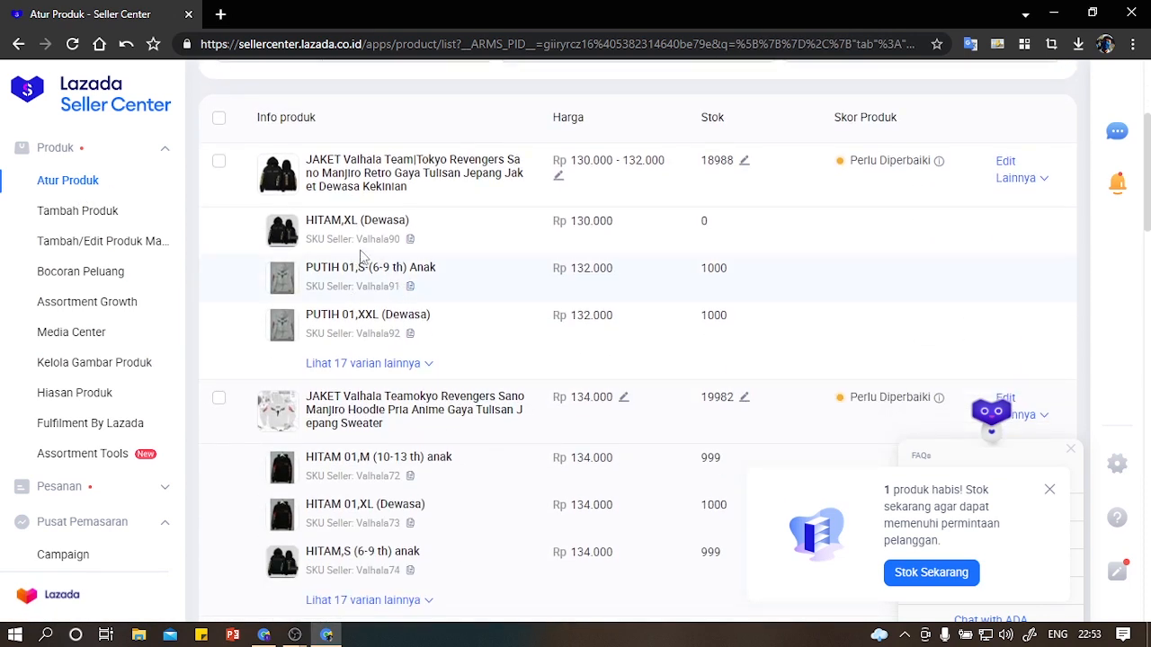
click(410, 240)
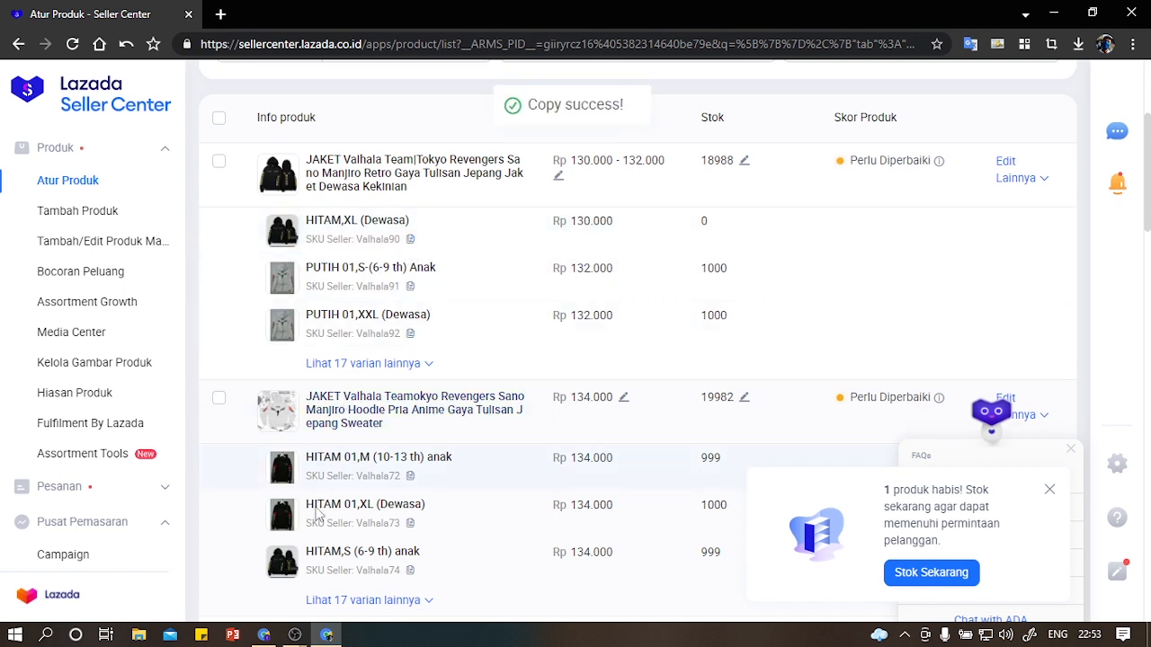
Step: Switch to Jubelio, search the connected Lazada store for seller SKU Valhala90, and download the matching jacket product
click(267, 634)
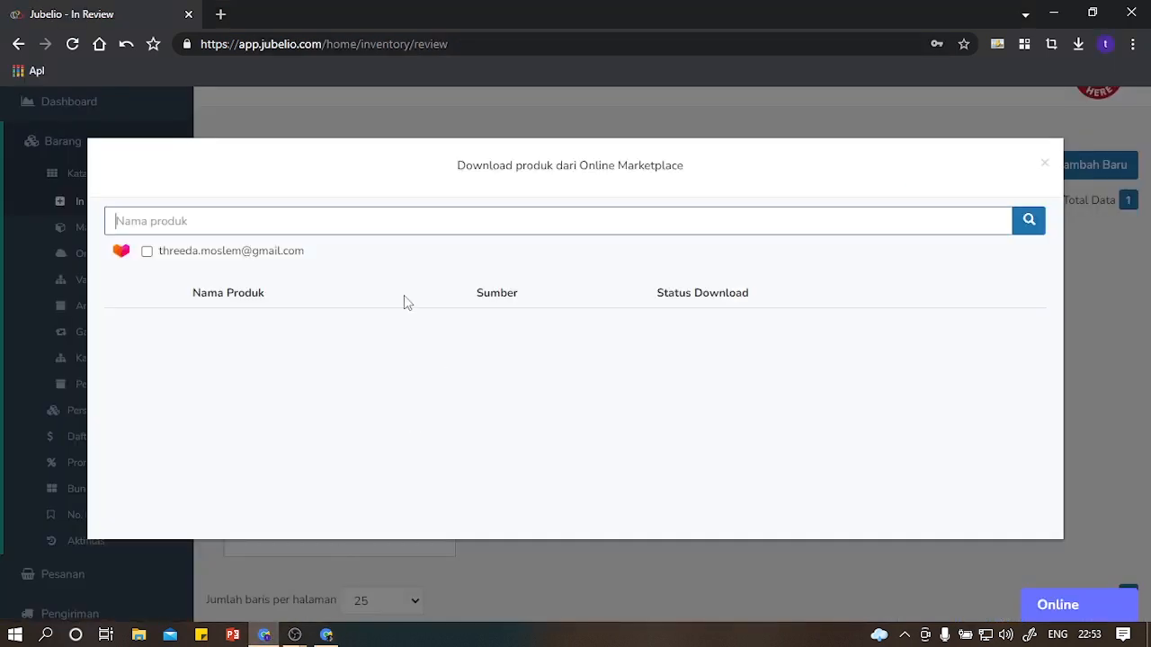
key(ctrl+v)
click(147, 252)
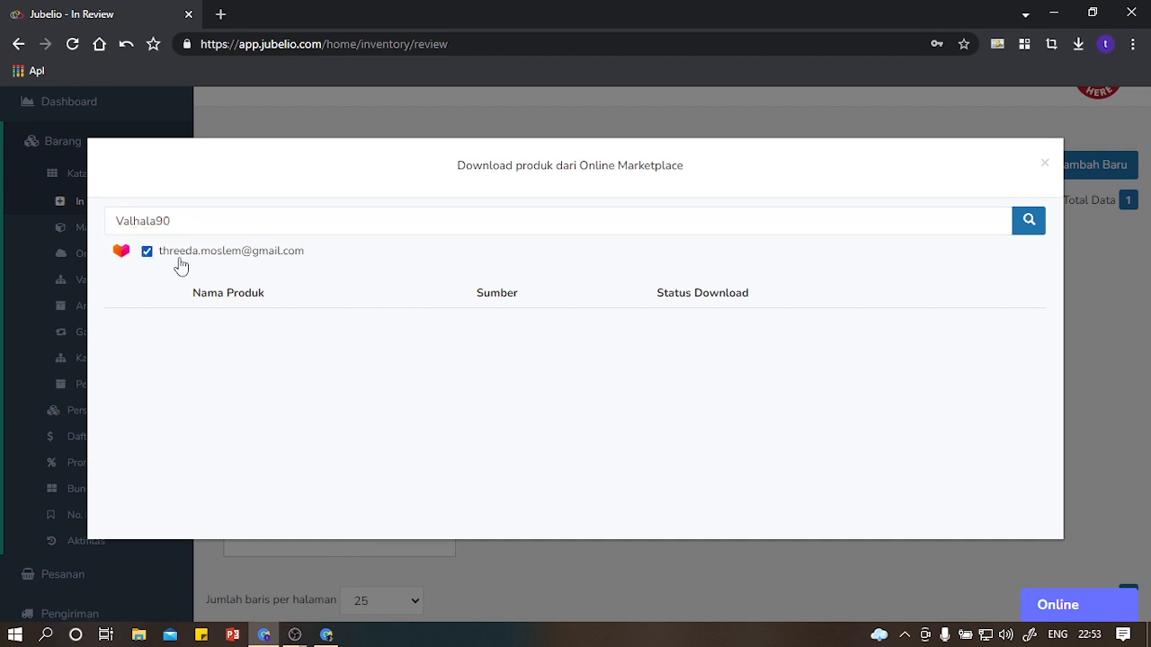
click(1028, 222)
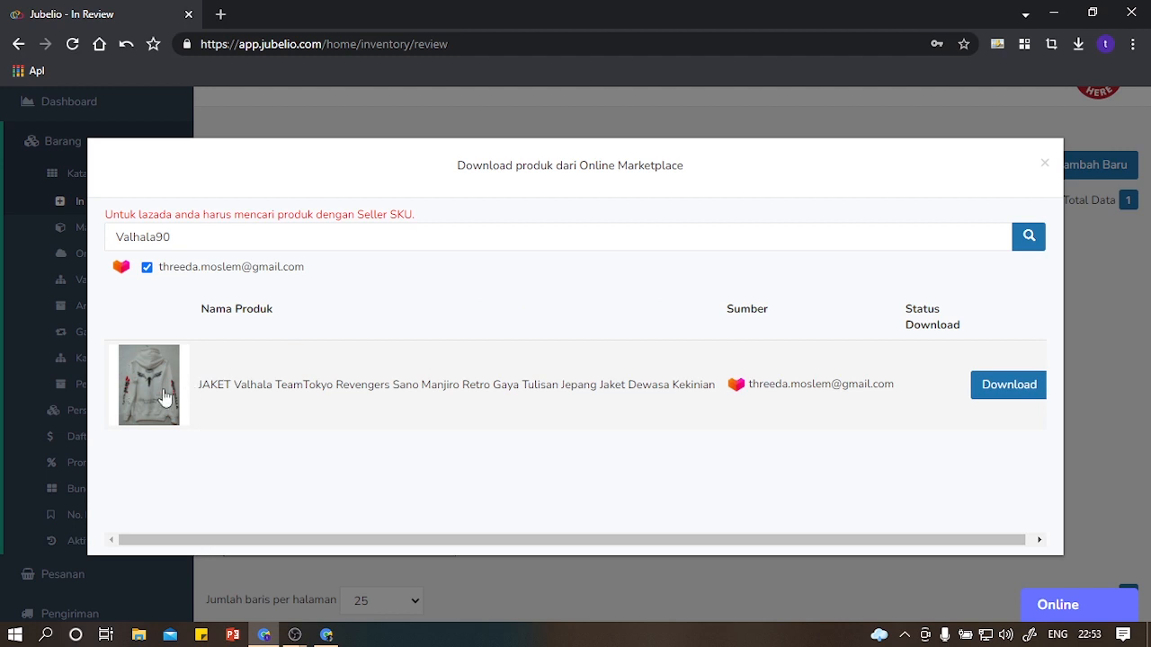
click(997, 388)
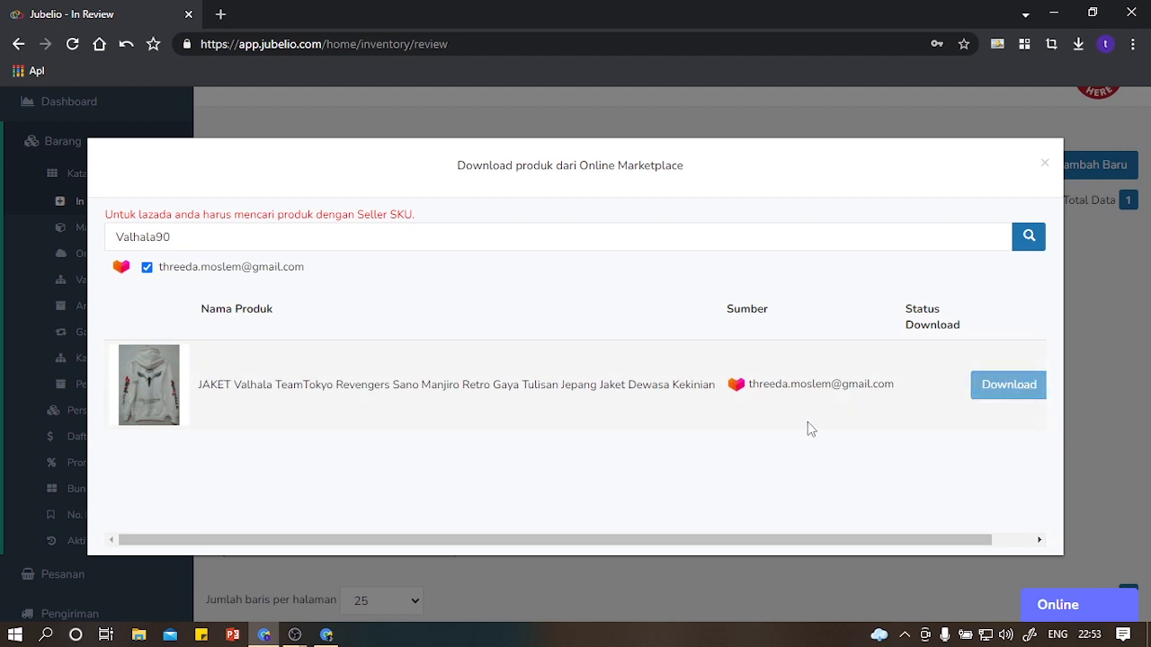
click(1046, 166)
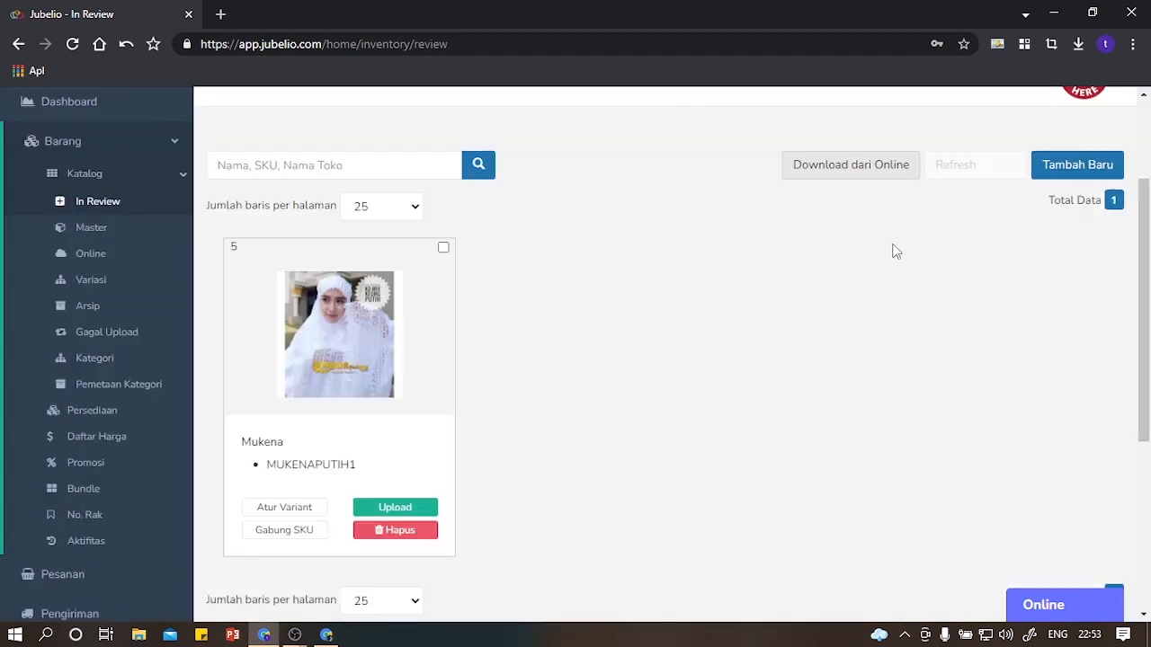
Step: Reload the In Review list and examine the variant SKUs of the downloaded jacket product
click(72, 45)
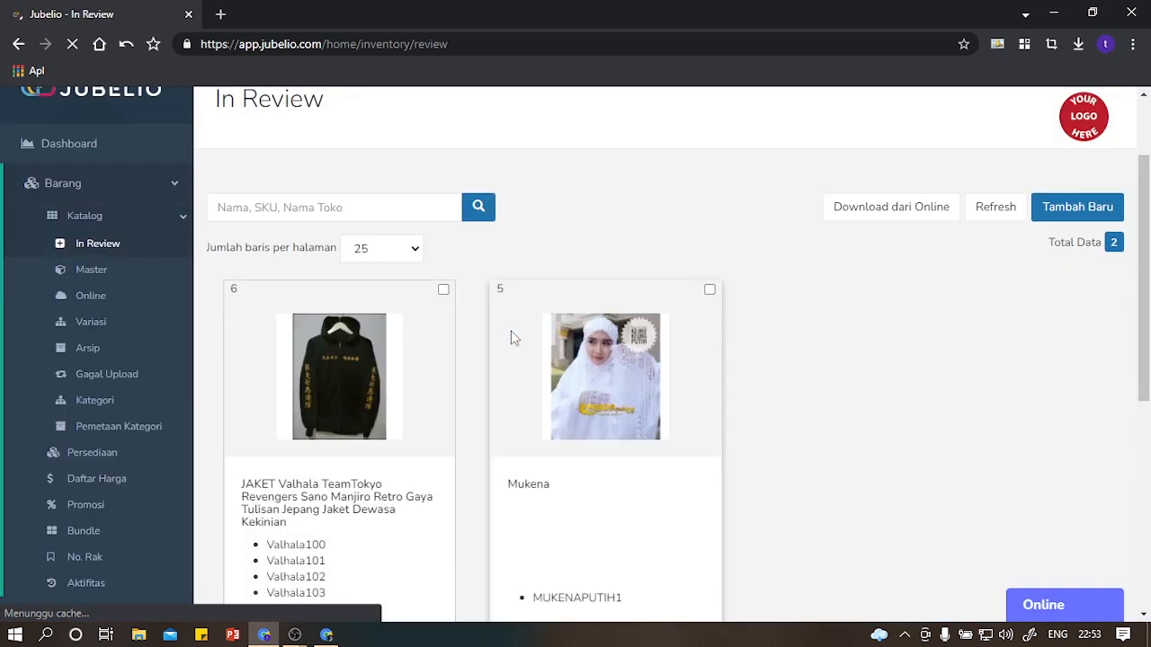
scroll(328, 403, down, 4)
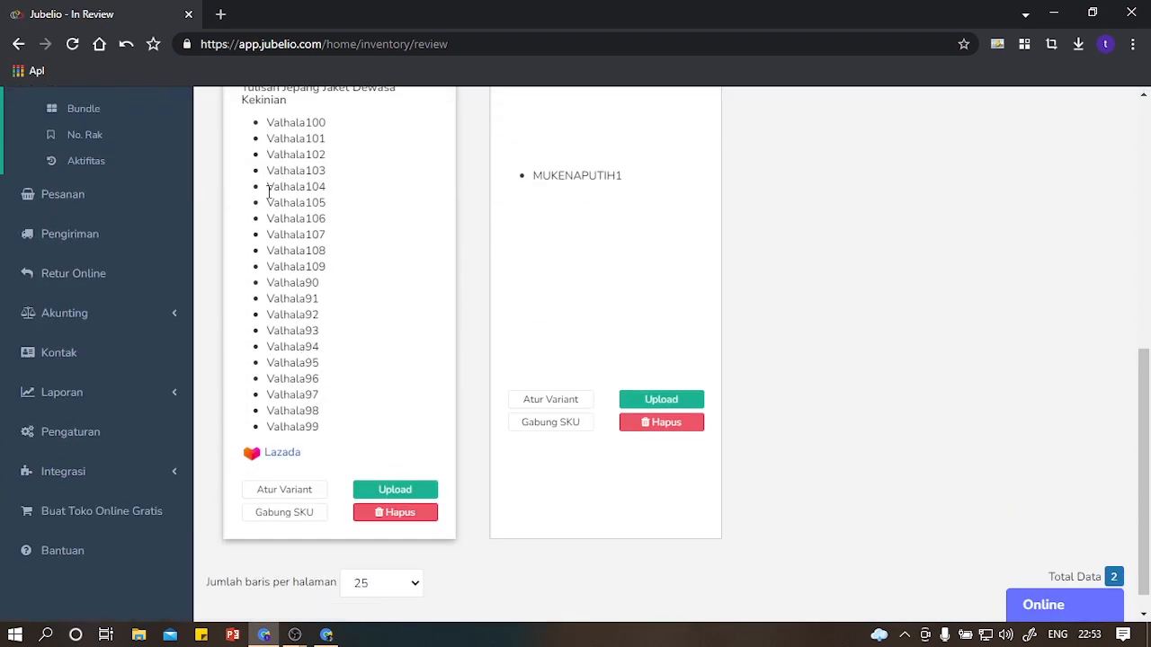
scroll(264, 191, up, 1)
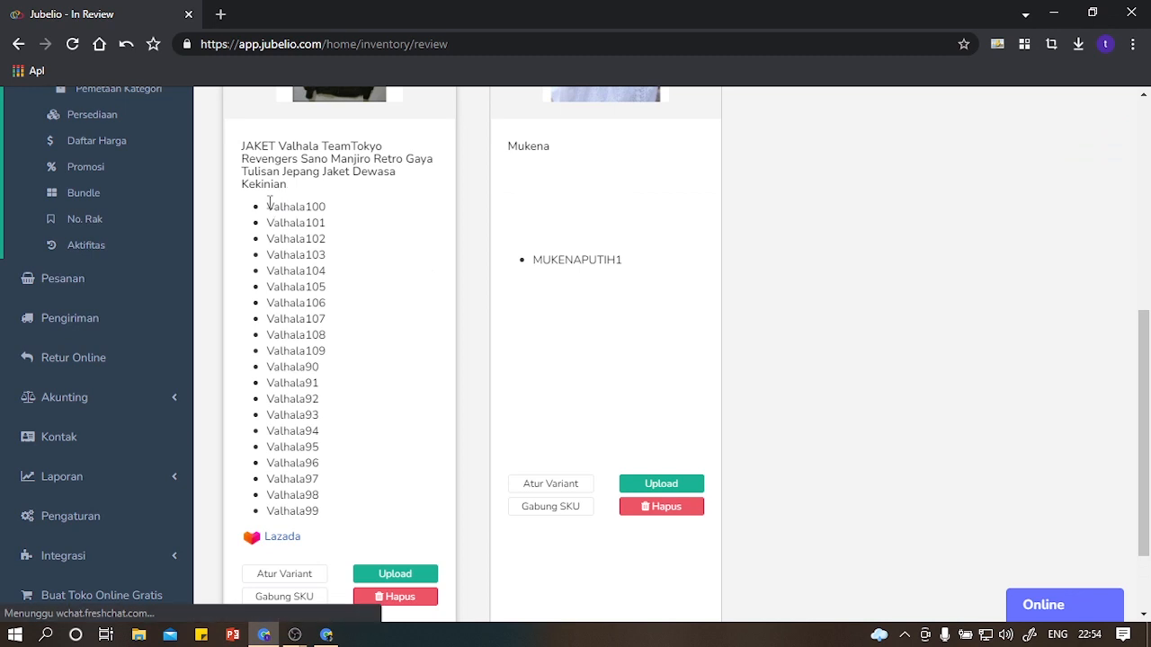
drag(269, 201, 352, 381)
scroll(352, 381, down, 1)
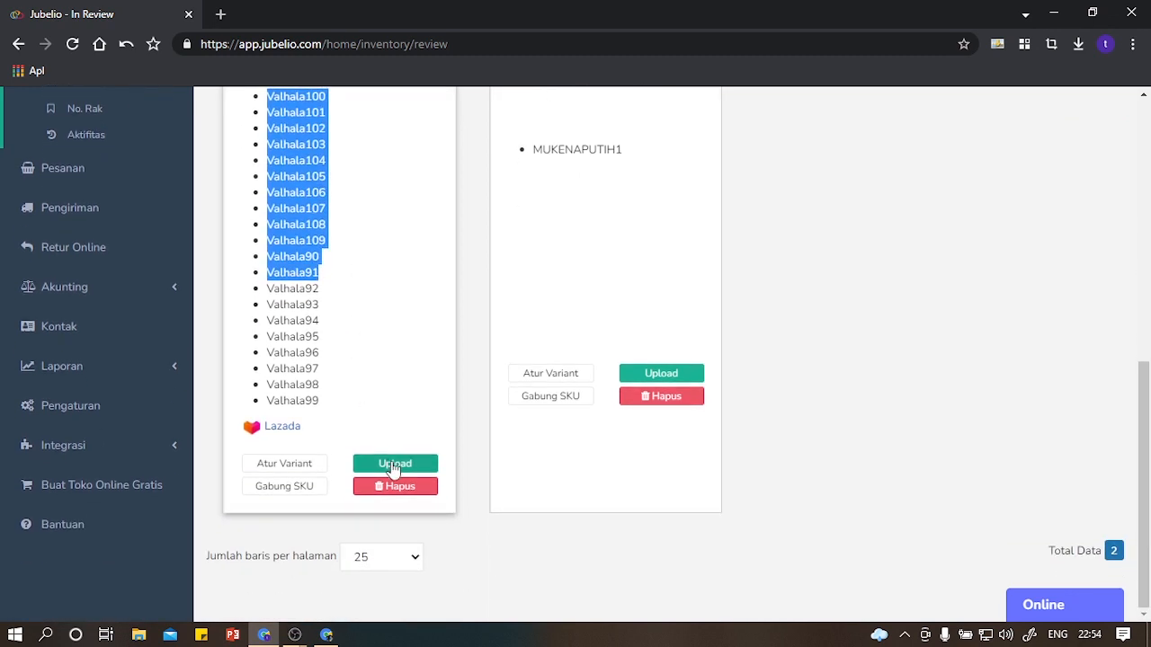
Step: Open the upload form of the downloaded jacket product and close it without uploading
click(393, 464)
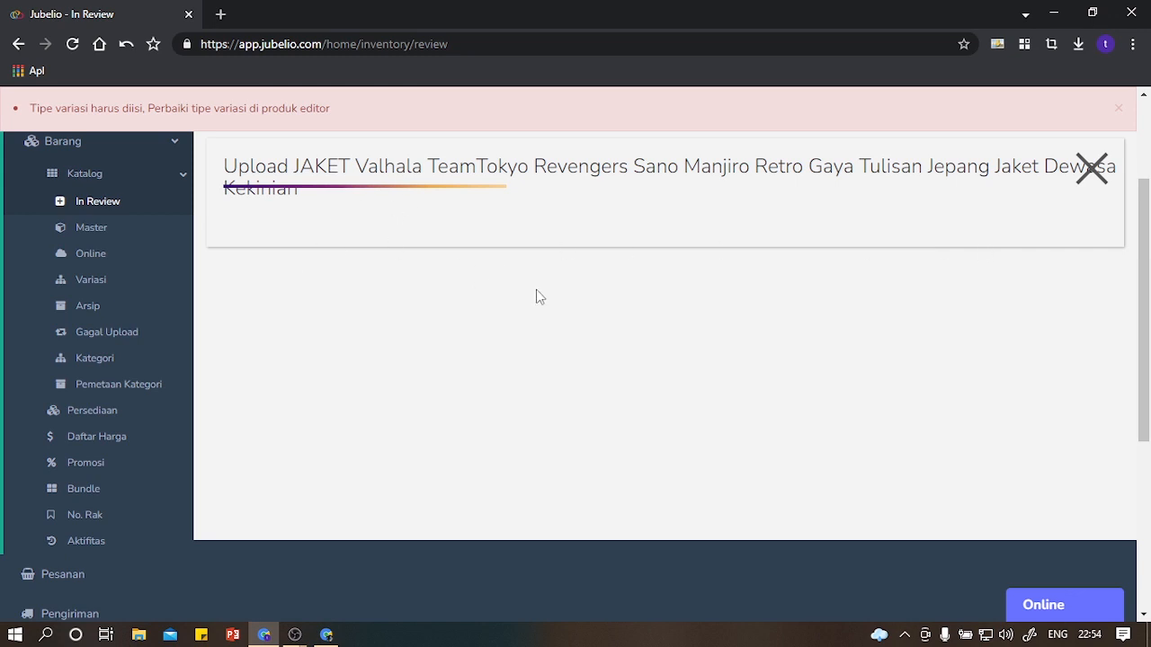
click(1091, 168)
scroll(491, 368, down, 5)
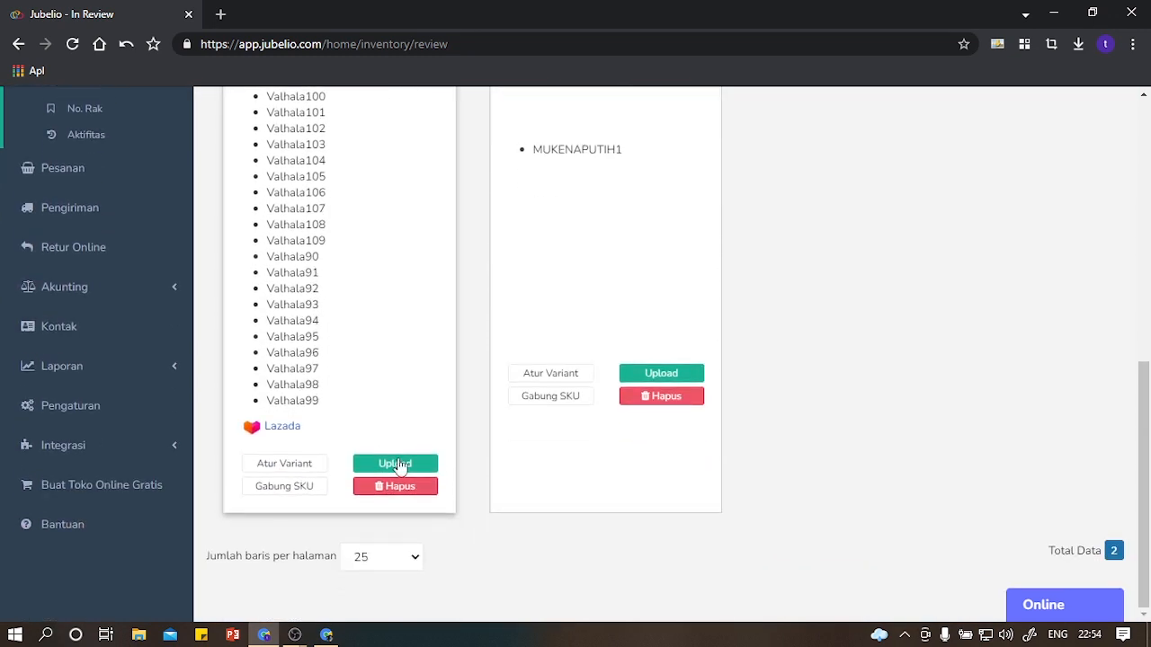
scroll(347, 337, up, 5)
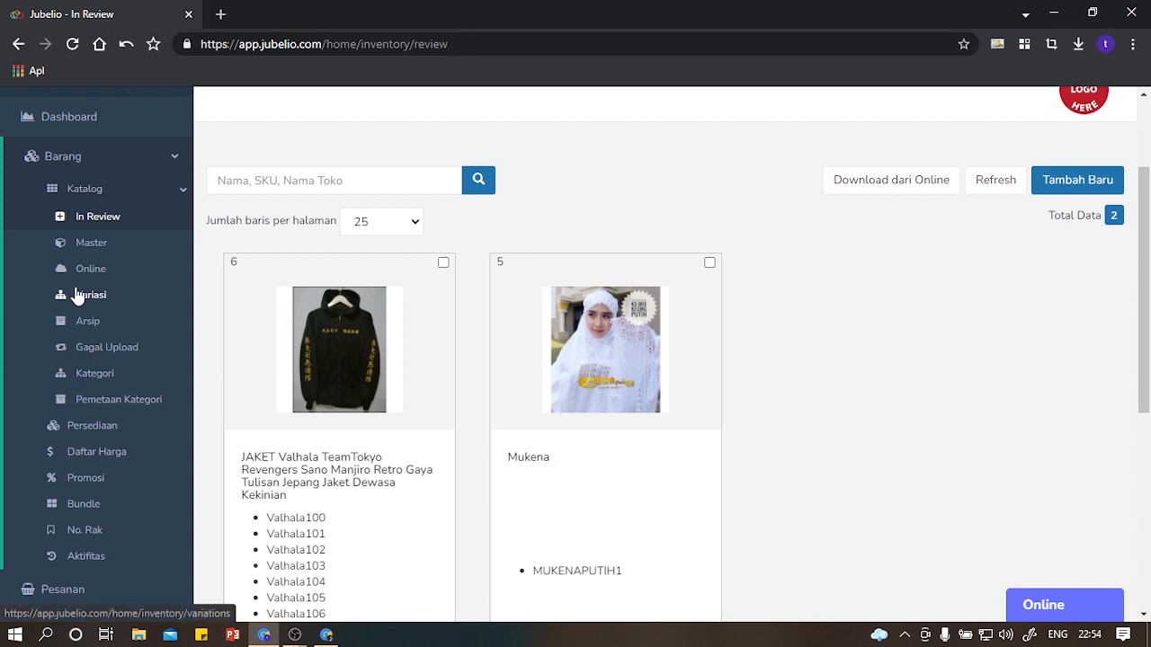
Step: Open the orders page and review the Pesanan, Menunggu Pembayaran, Siap Proses, Dalam Proses, Siap Kirim, Sudah dikirim and Selesai order lists
scroll(99, 301, down, 2)
click(82, 422)
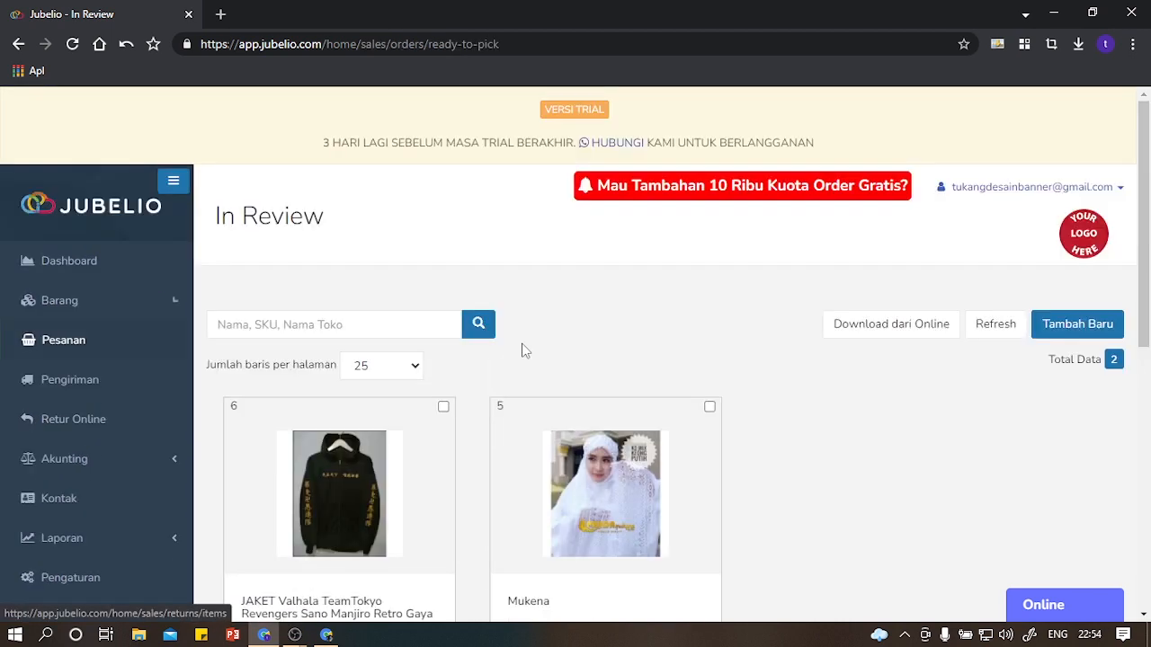
scroll(421, 356, down, 3)
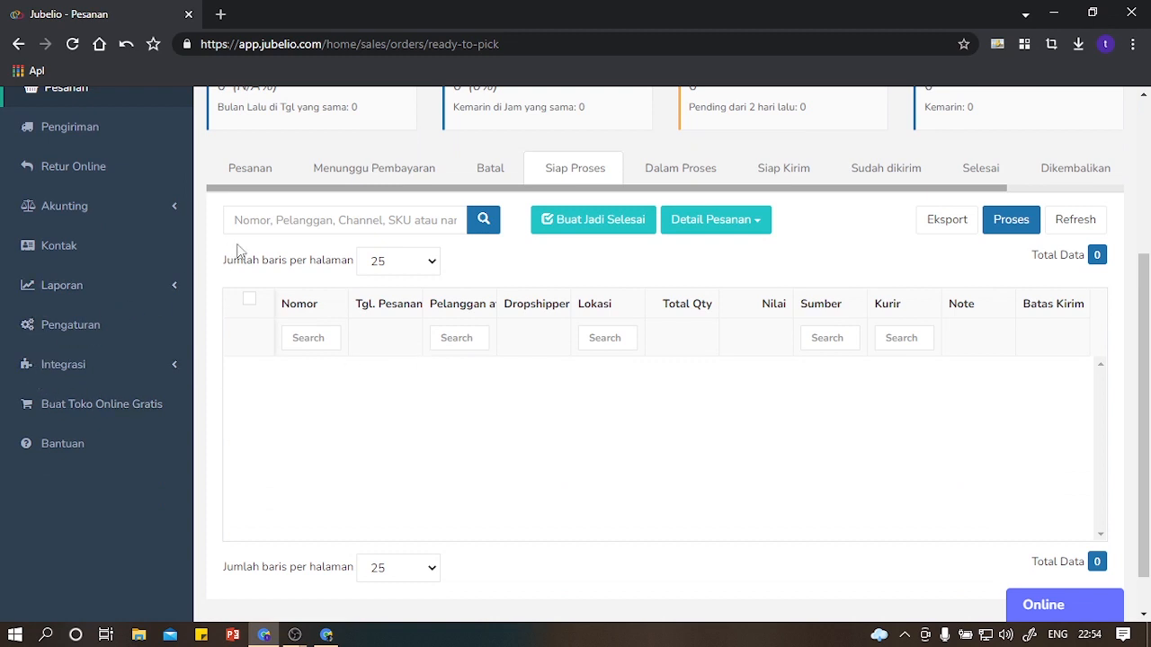
click(254, 169)
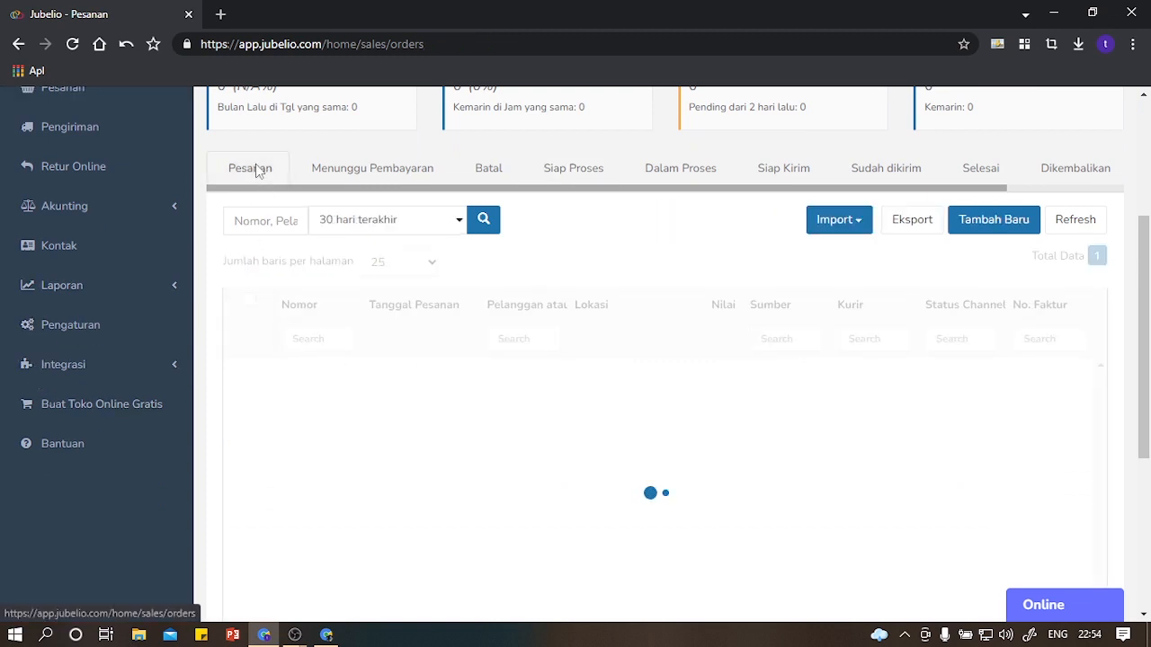
click(366, 171)
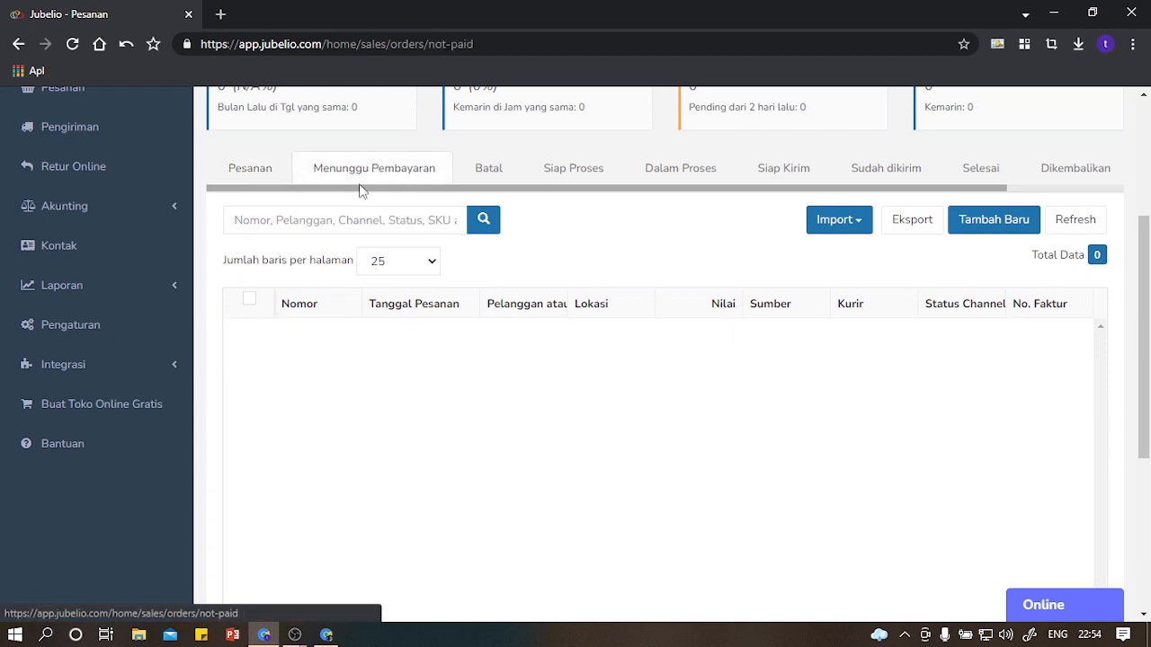
click(592, 175)
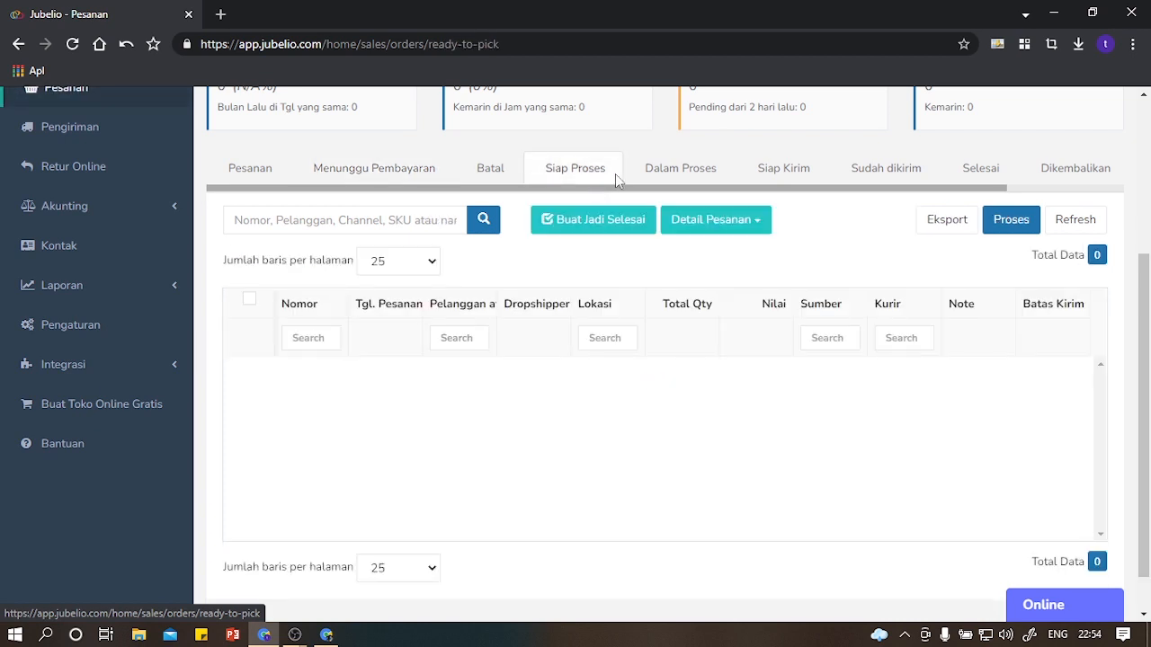
click(683, 175)
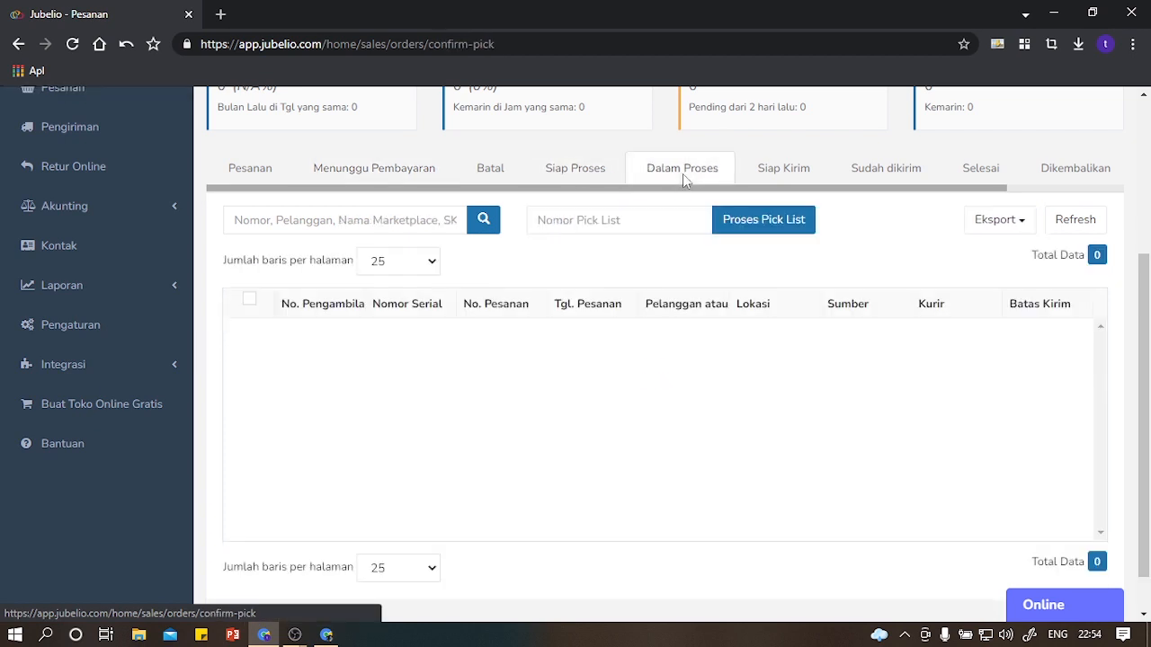
click(779, 171)
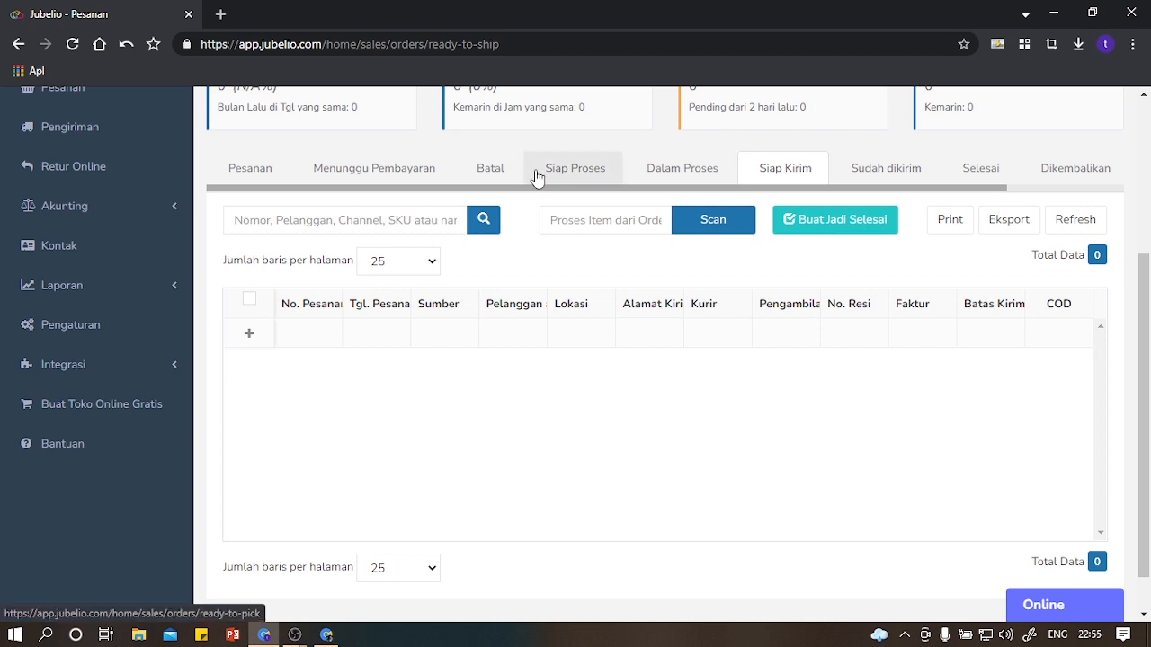
click(867, 169)
click(979, 173)
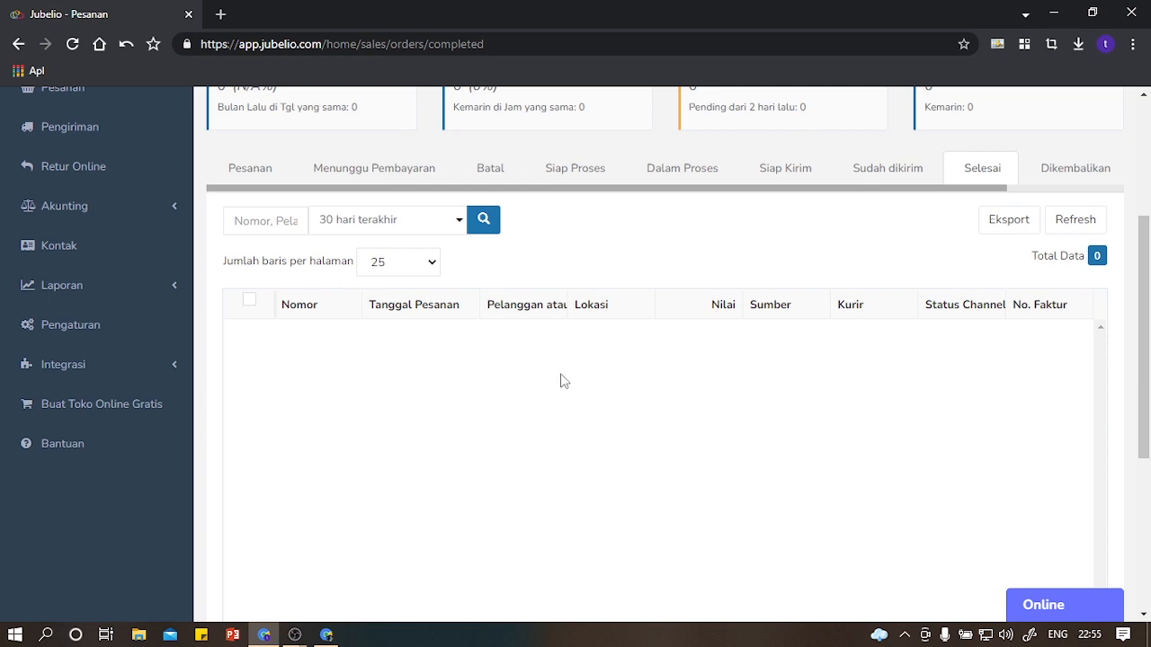
Step: Open a new Resi Manual shipment form on the Pengiriman page, browse its courier options, and close it without saving
scroll(84, 291, up, 2)
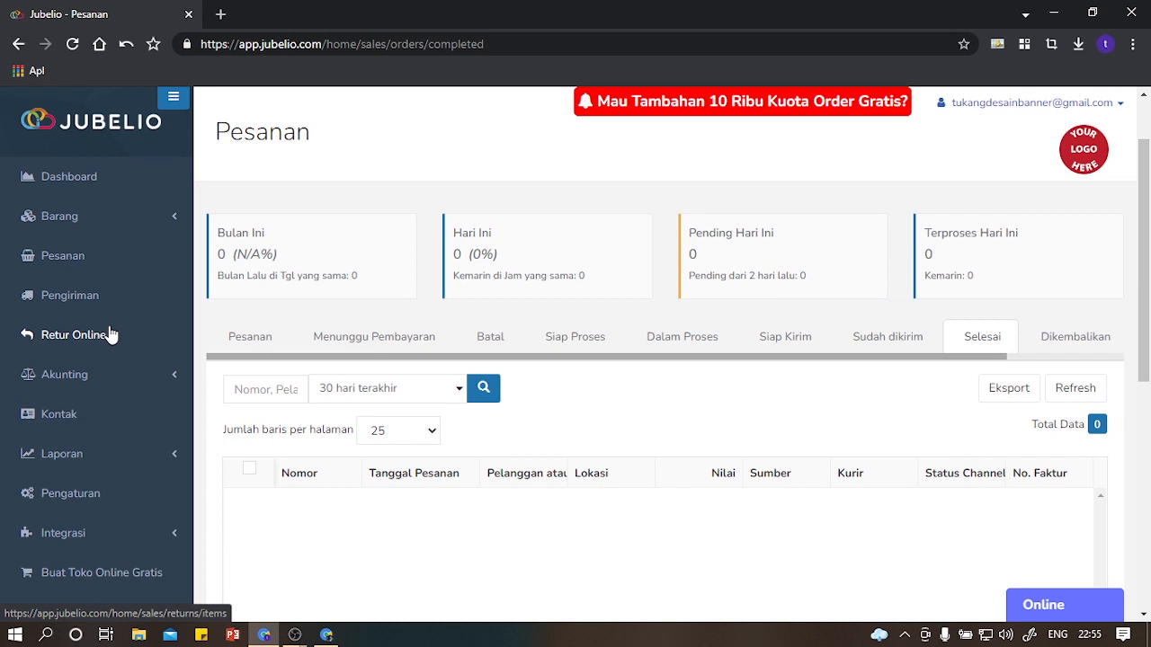
scroll(180, 301, down, 3)
scroll(118, 296, up, 3)
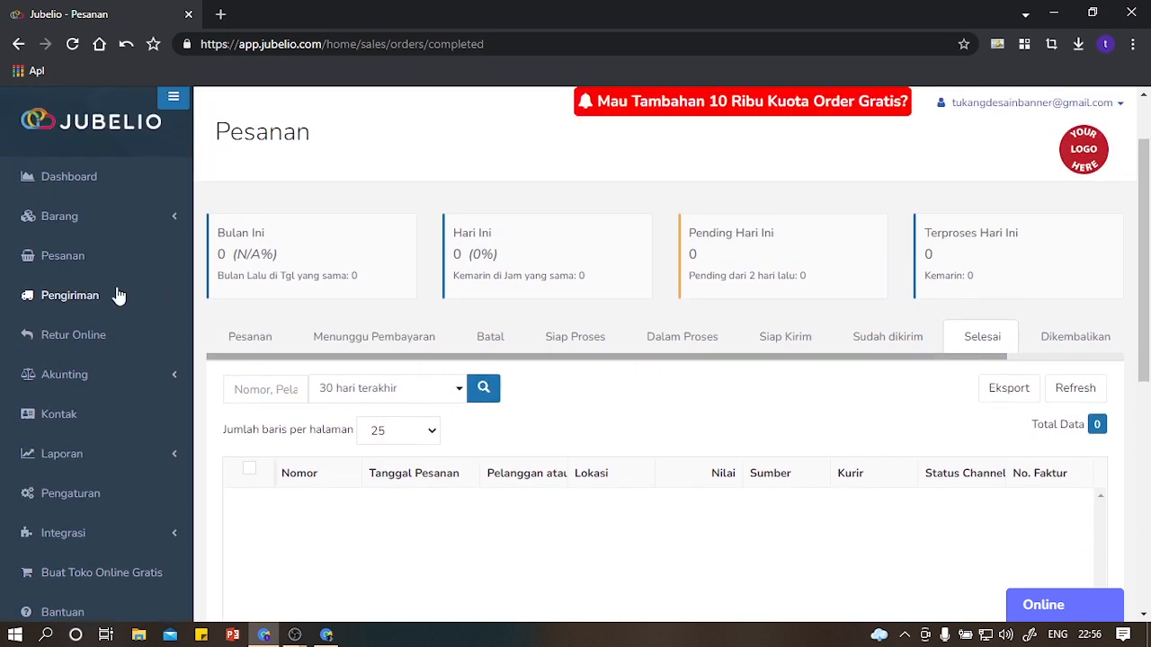
click(93, 307)
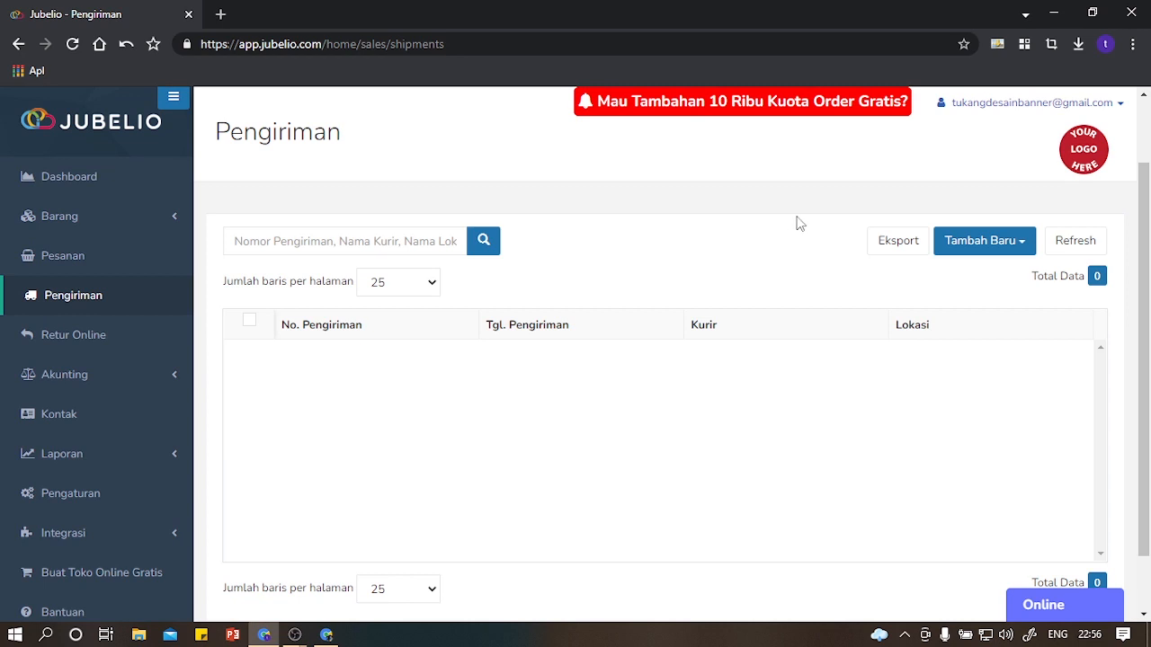
click(1000, 246)
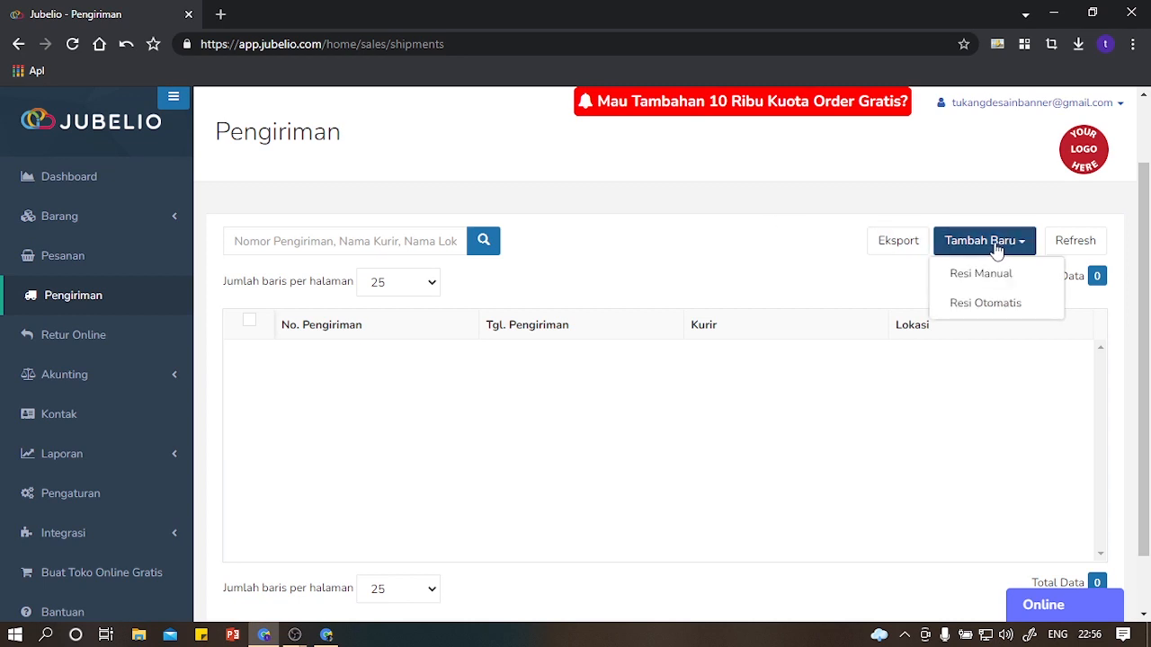
click(980, 273)
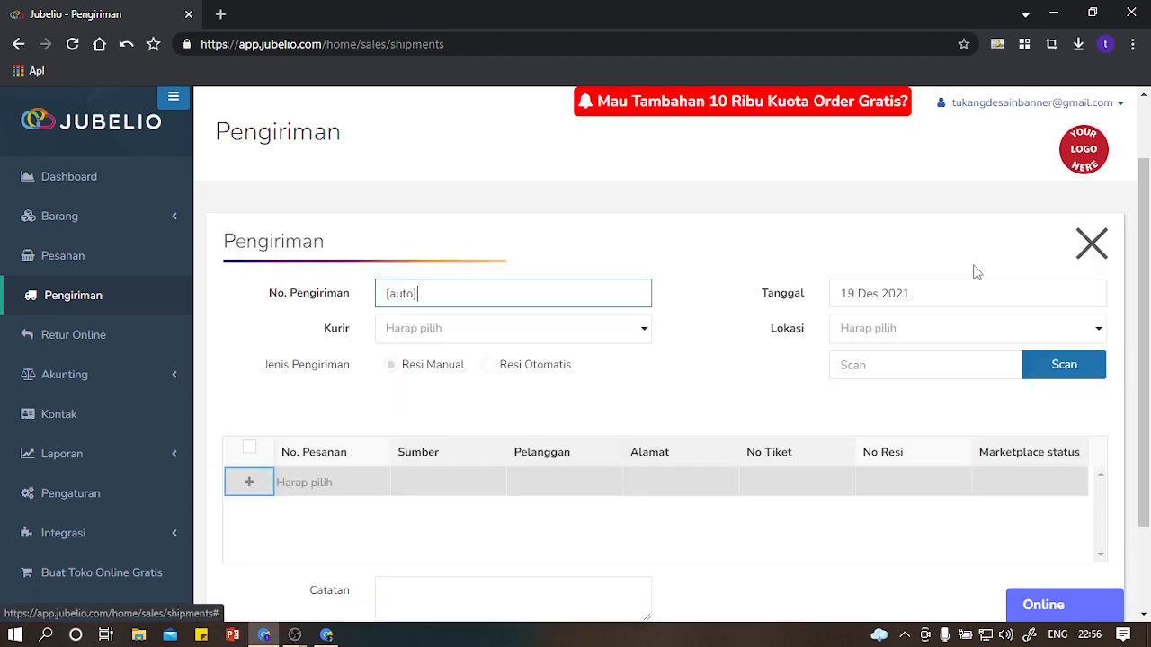
scroll(788, 267, down, 1)
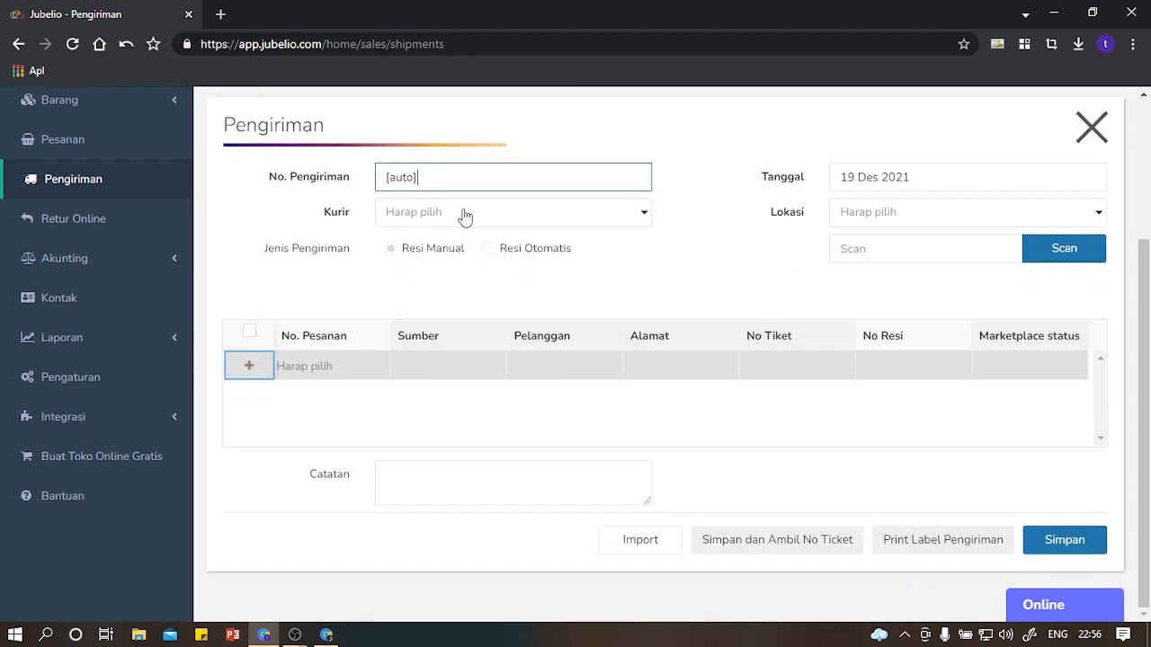
click(459, 220)
scroll(432, 323, down, 2)
scroll(432, 321, up, 2)
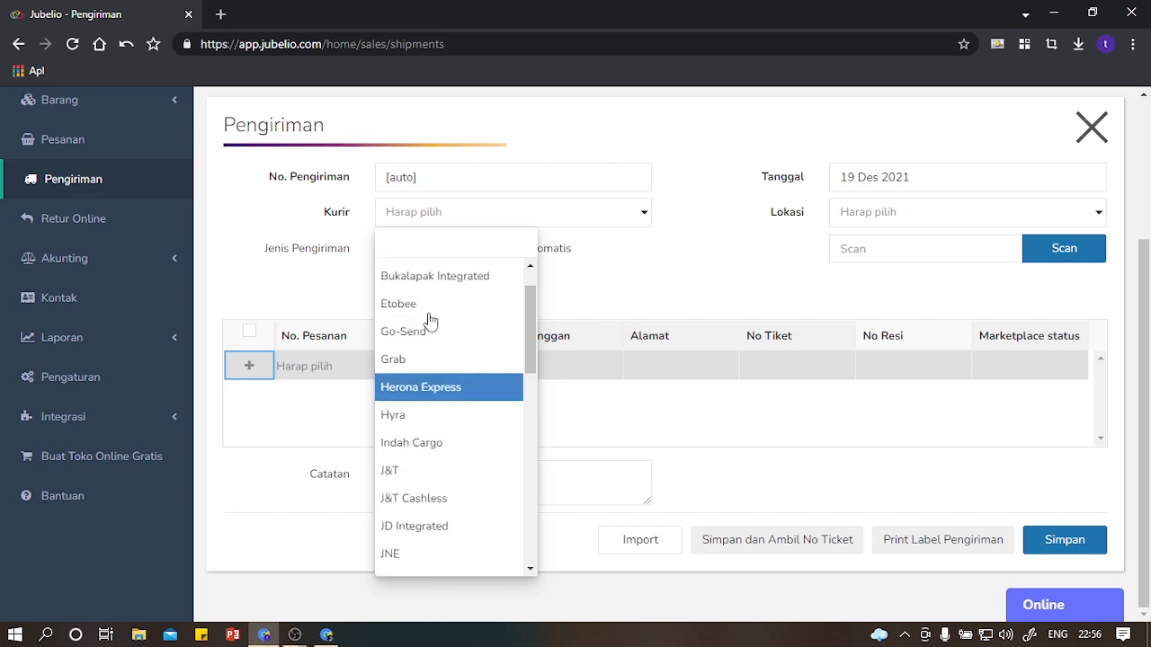
scroll(432, 324, down, 8)
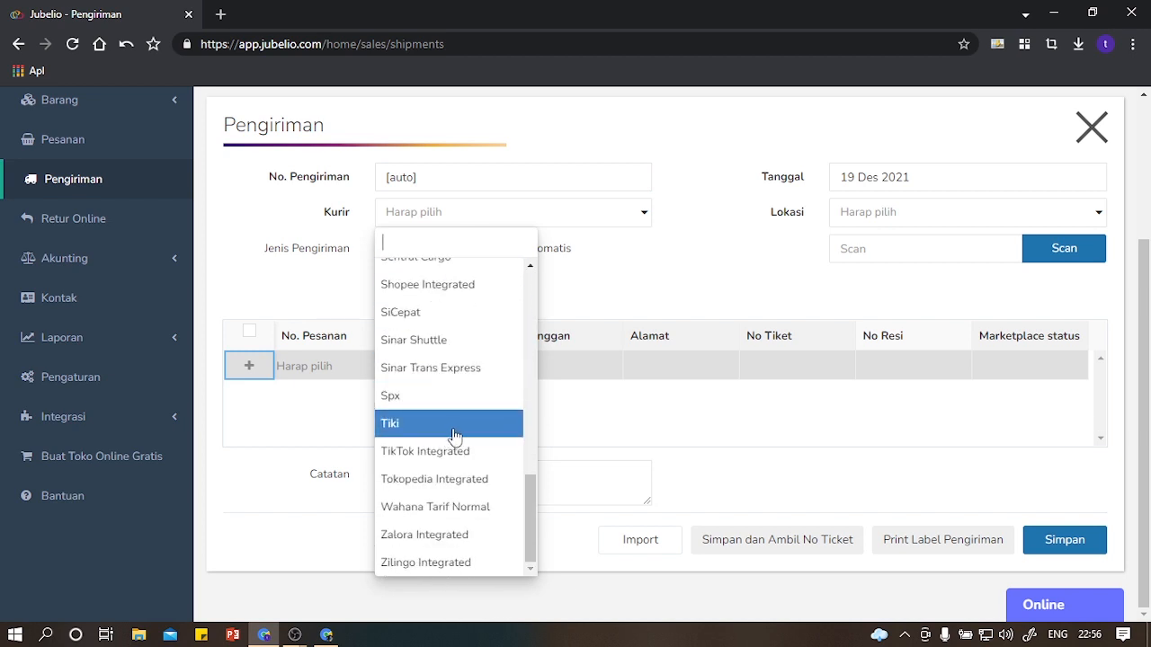
click(1084, 135)
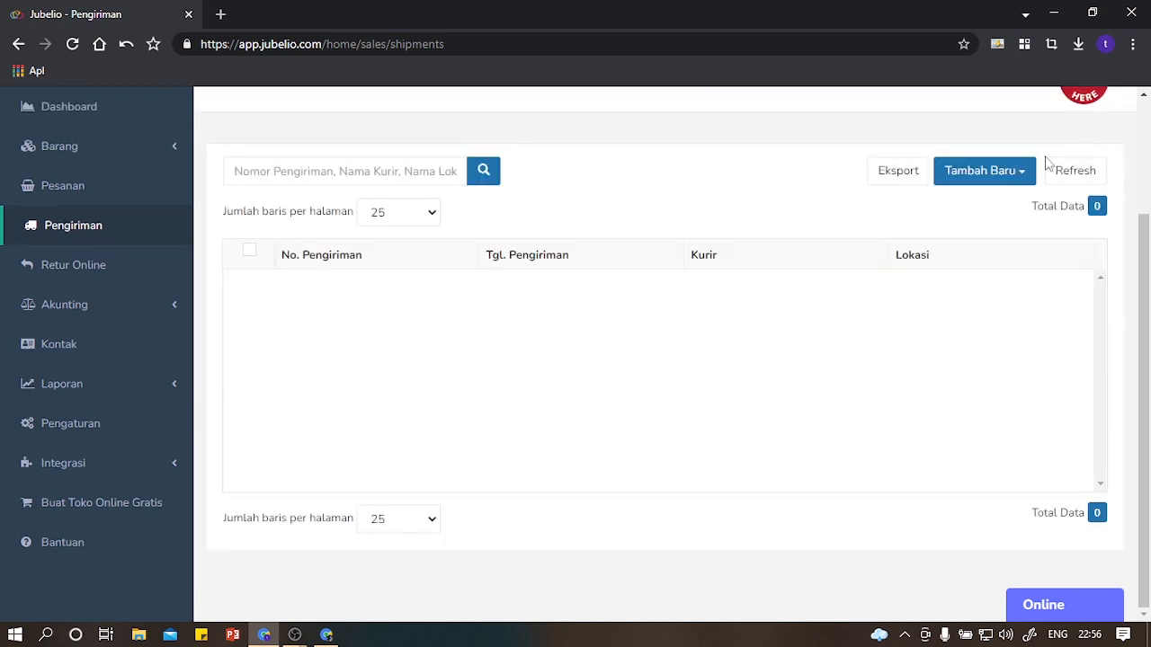
Step: Open a new Resi Otomatis shipment form, look through its courier options, and close it without saving
click(984, 178)
click(953, 237)
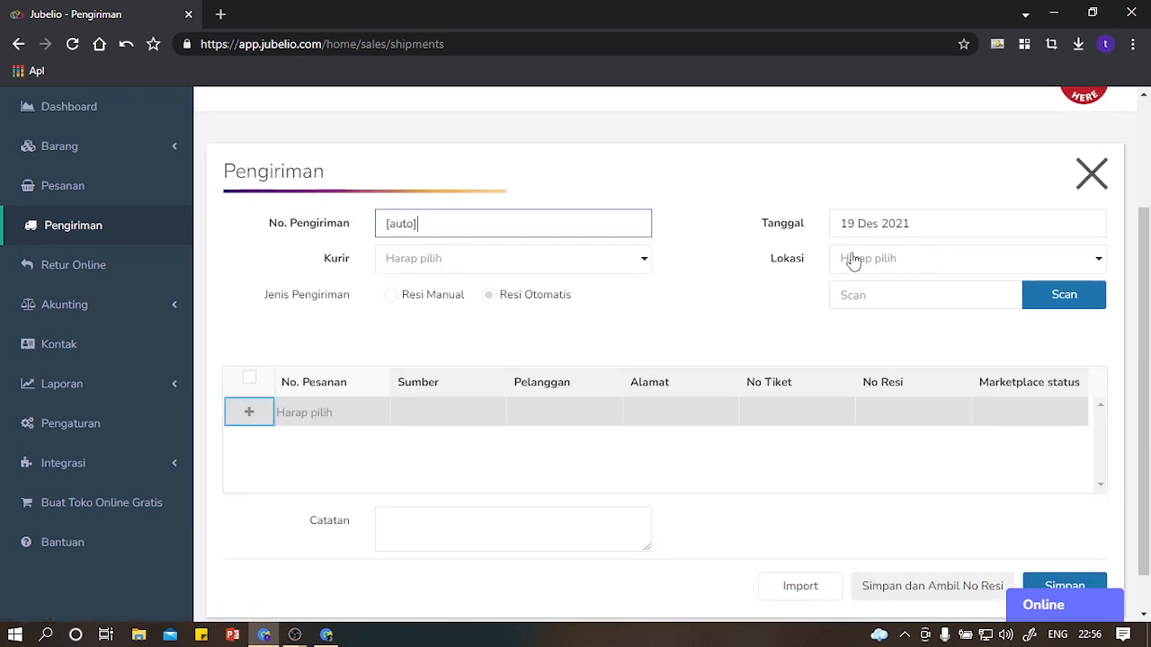
scroll(850, 255, down, 1)
click(509, 223)
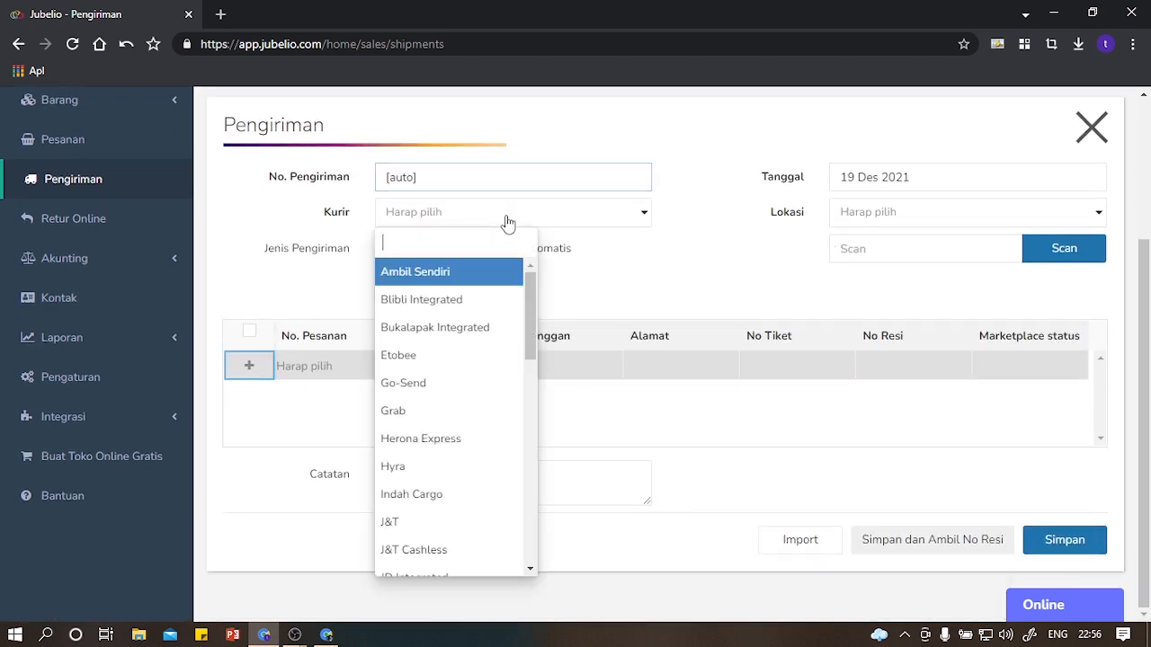
scroll(452, 306, down, 5)
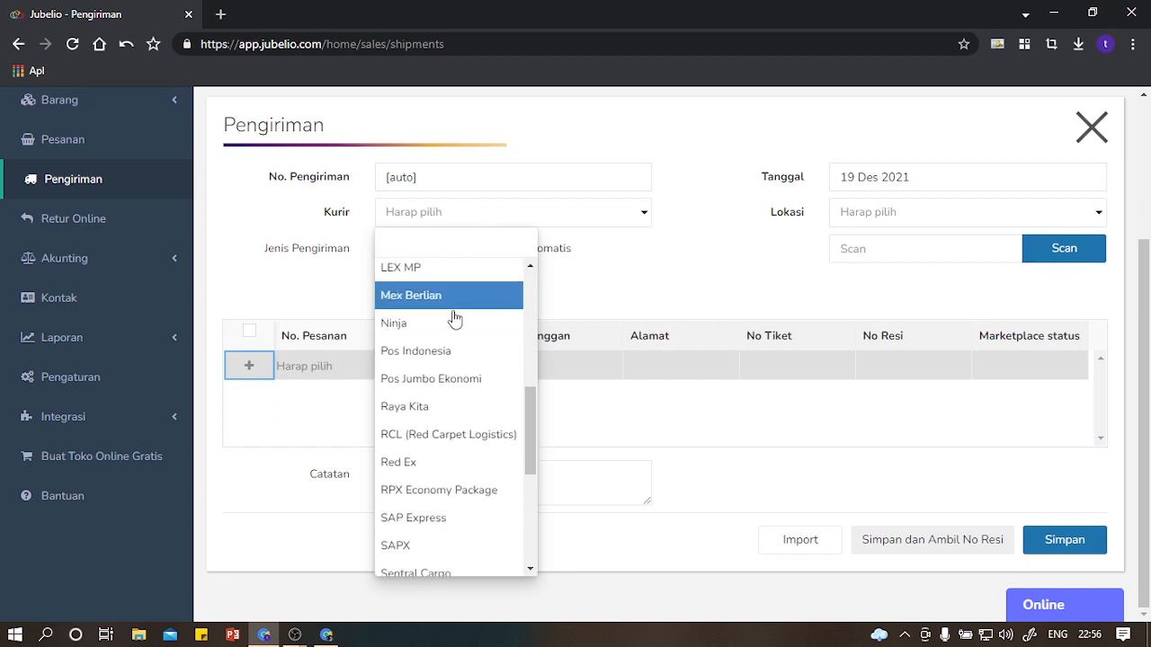
scroll(462, 434, down, 3)
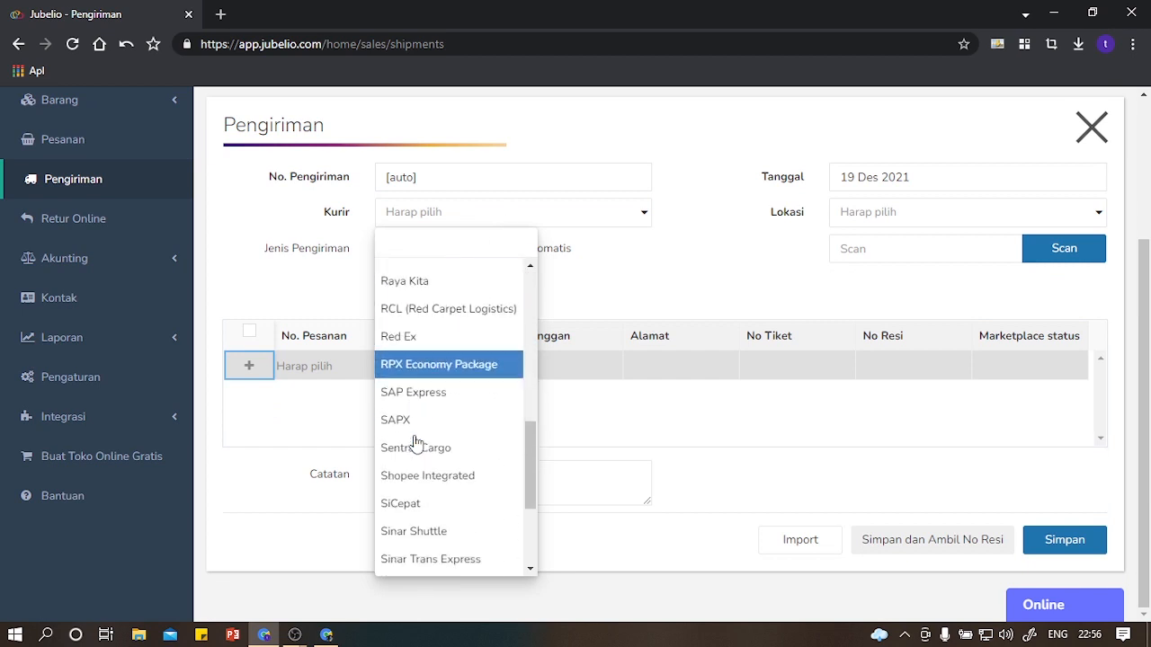
click(771, 409)
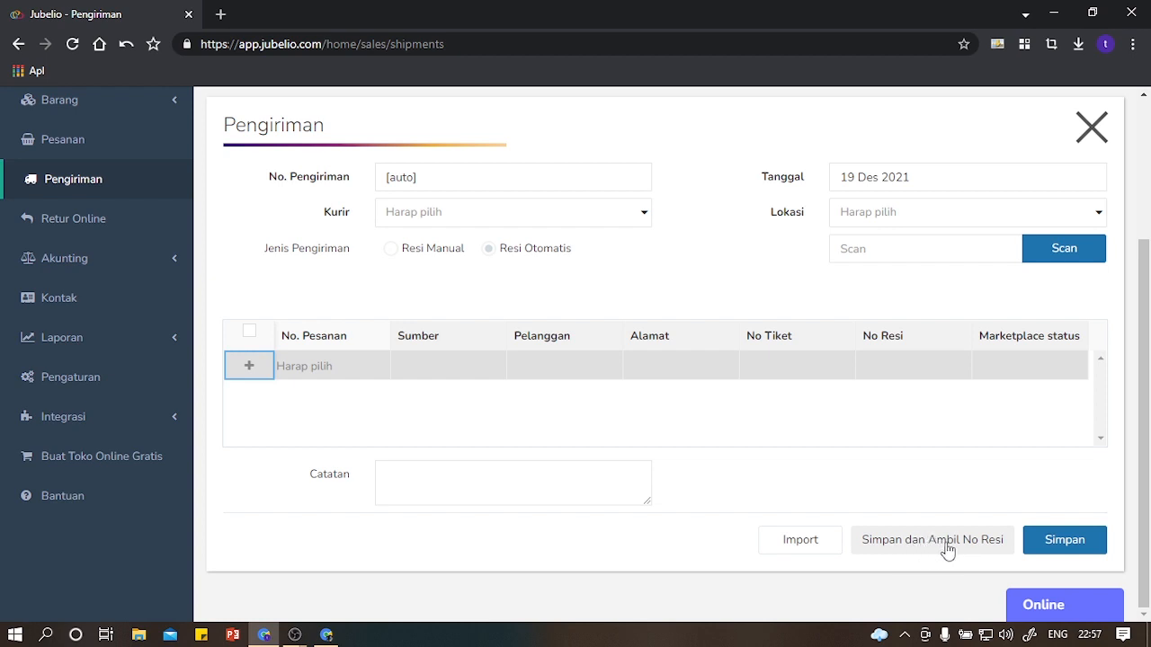
click(1096, 126)
scroll(332, 288, up, 2)
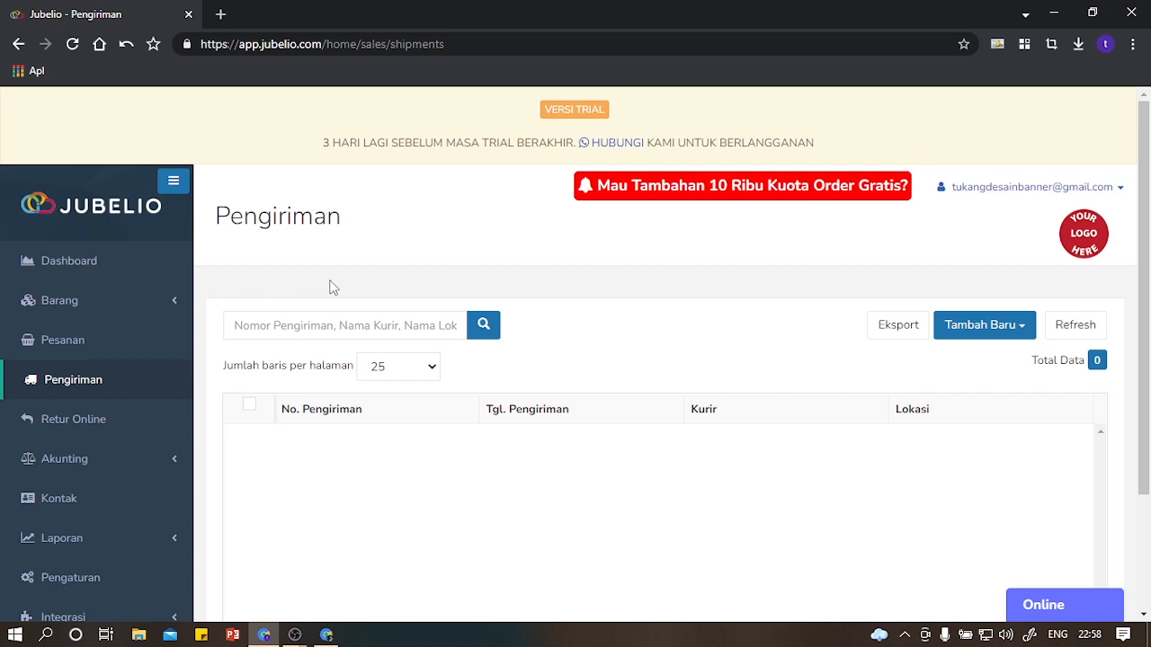
scroll(329, 257, down, 3)
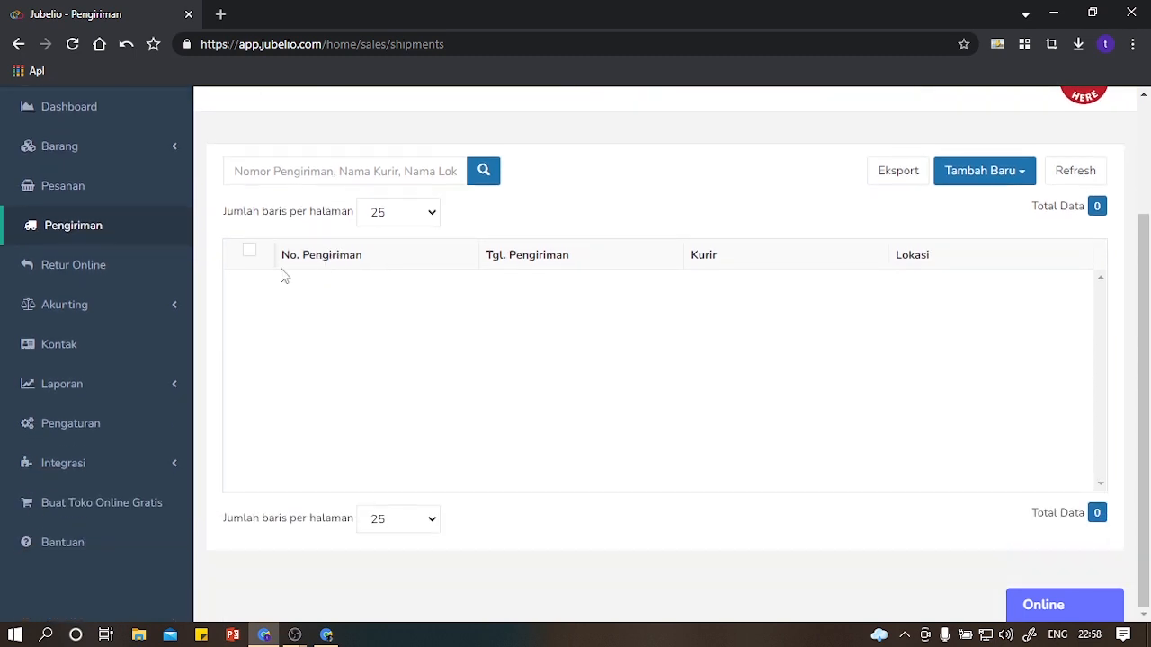